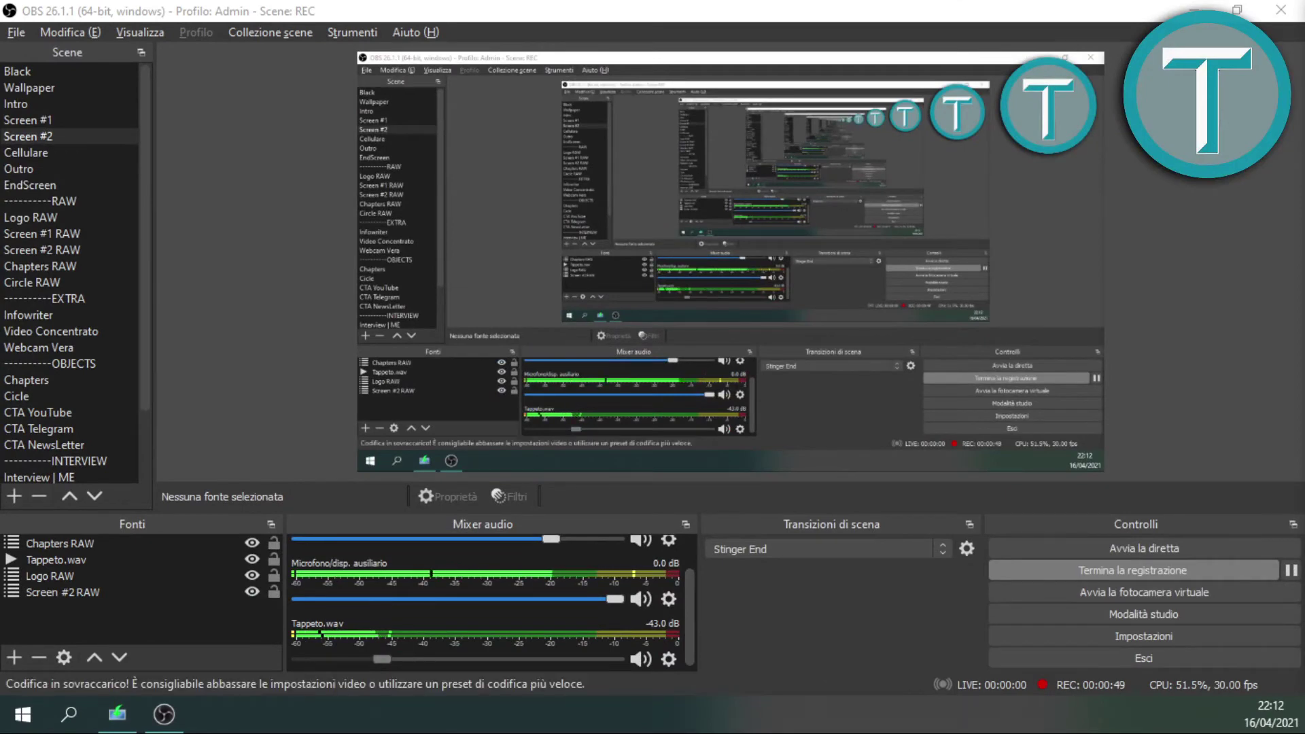
- Switch to the browser, look at the two YouTube videos on OBS transition override plugins, and return to Streamlabs OBS
key(F1)
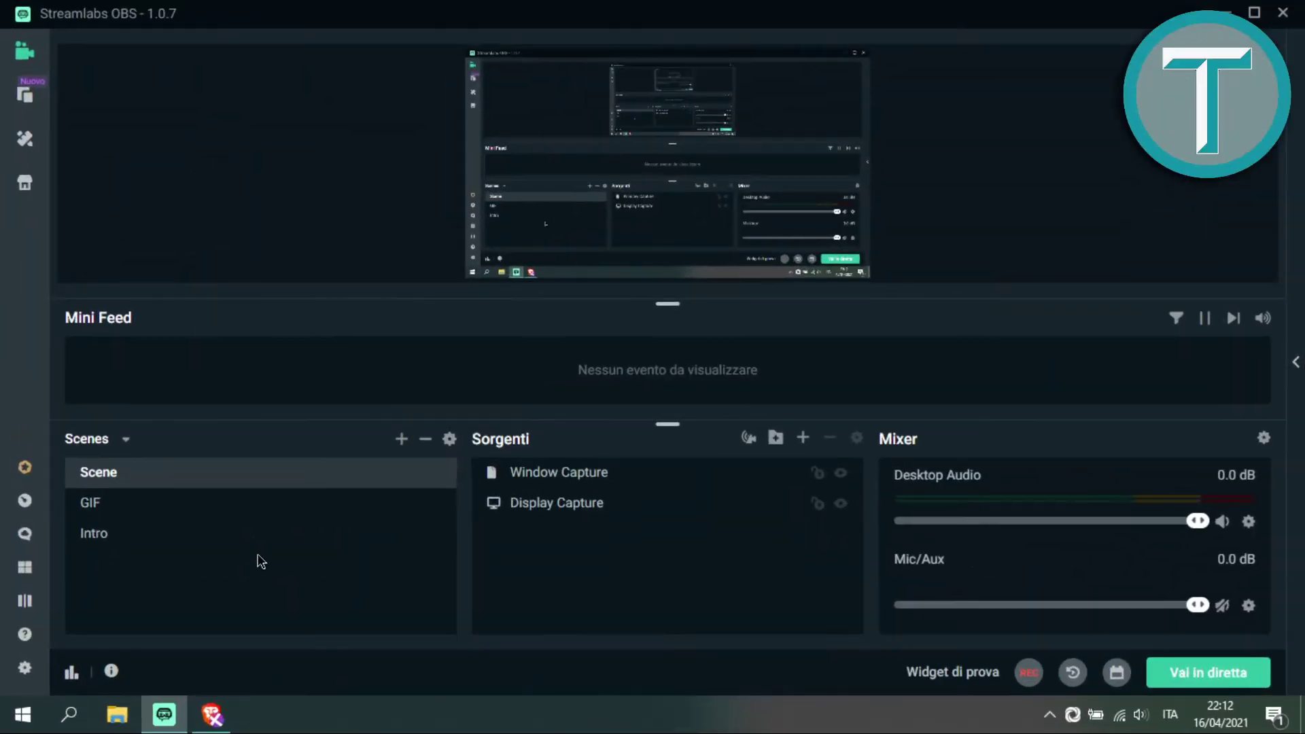
click(213, 707)
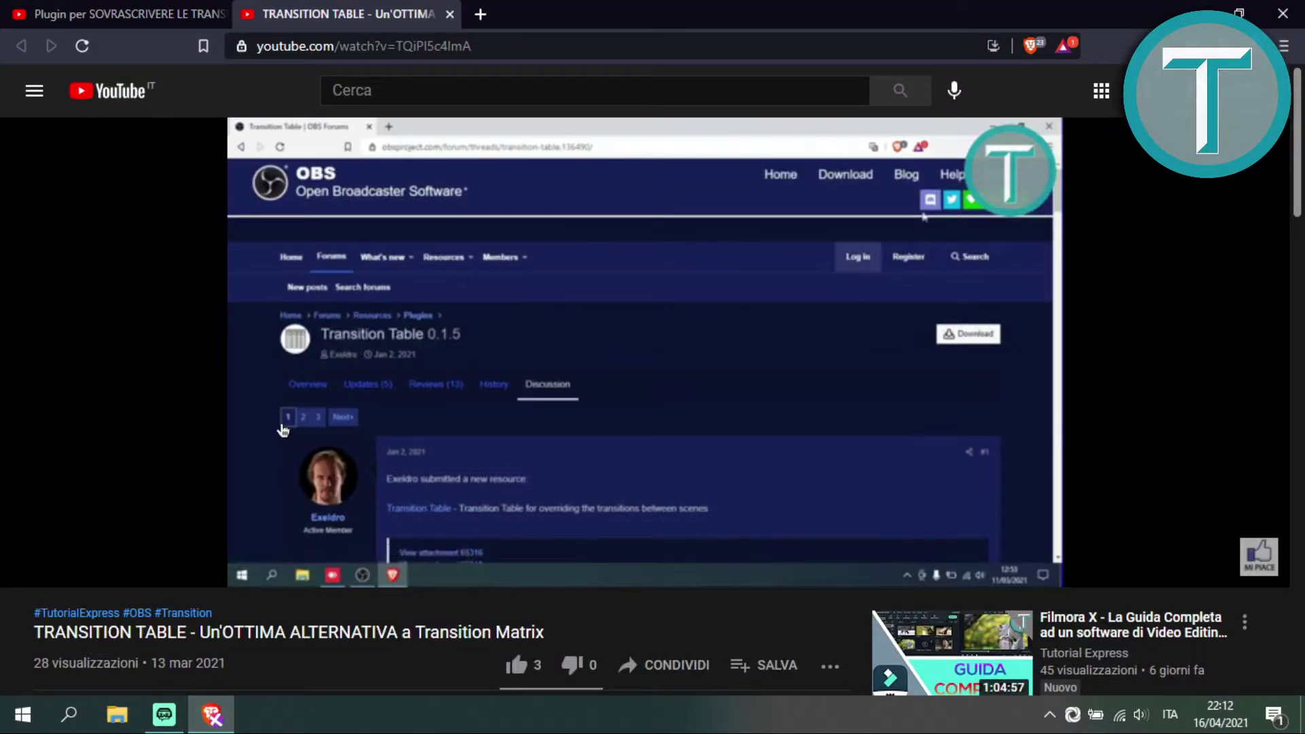
click(119, 13)
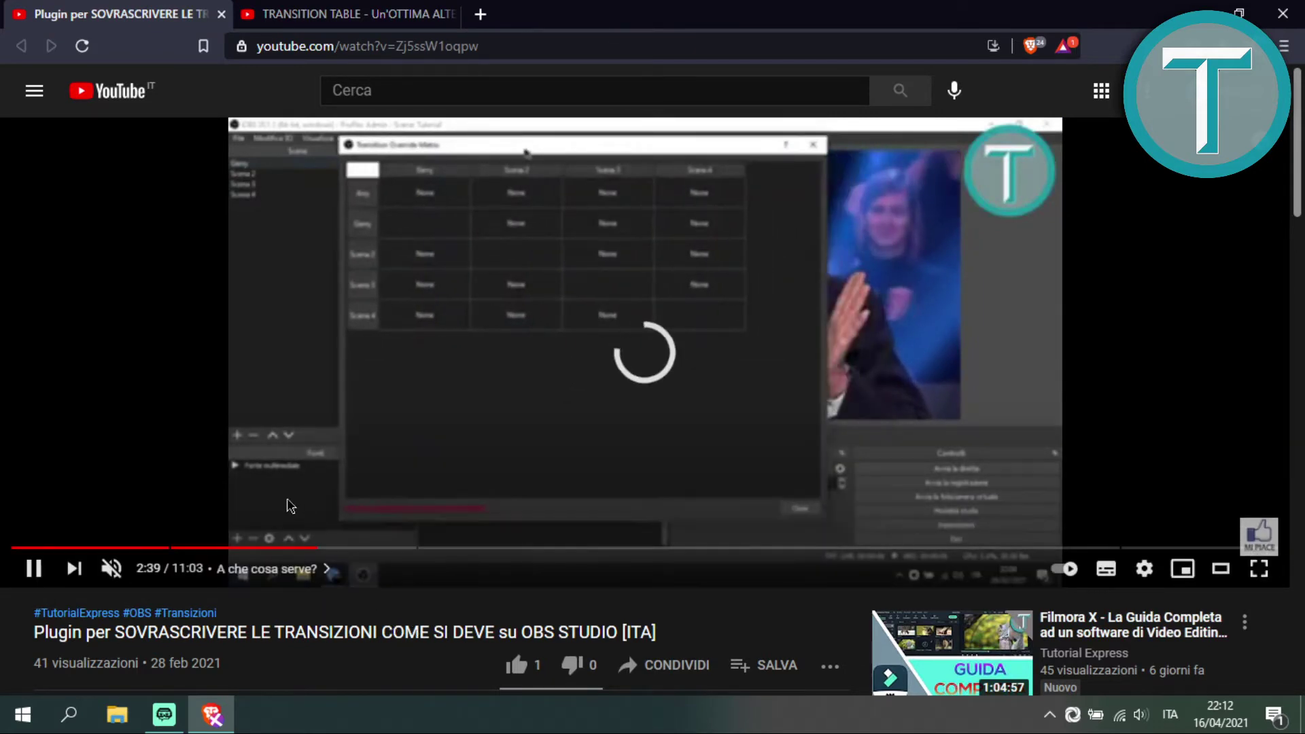
click(10, 569)
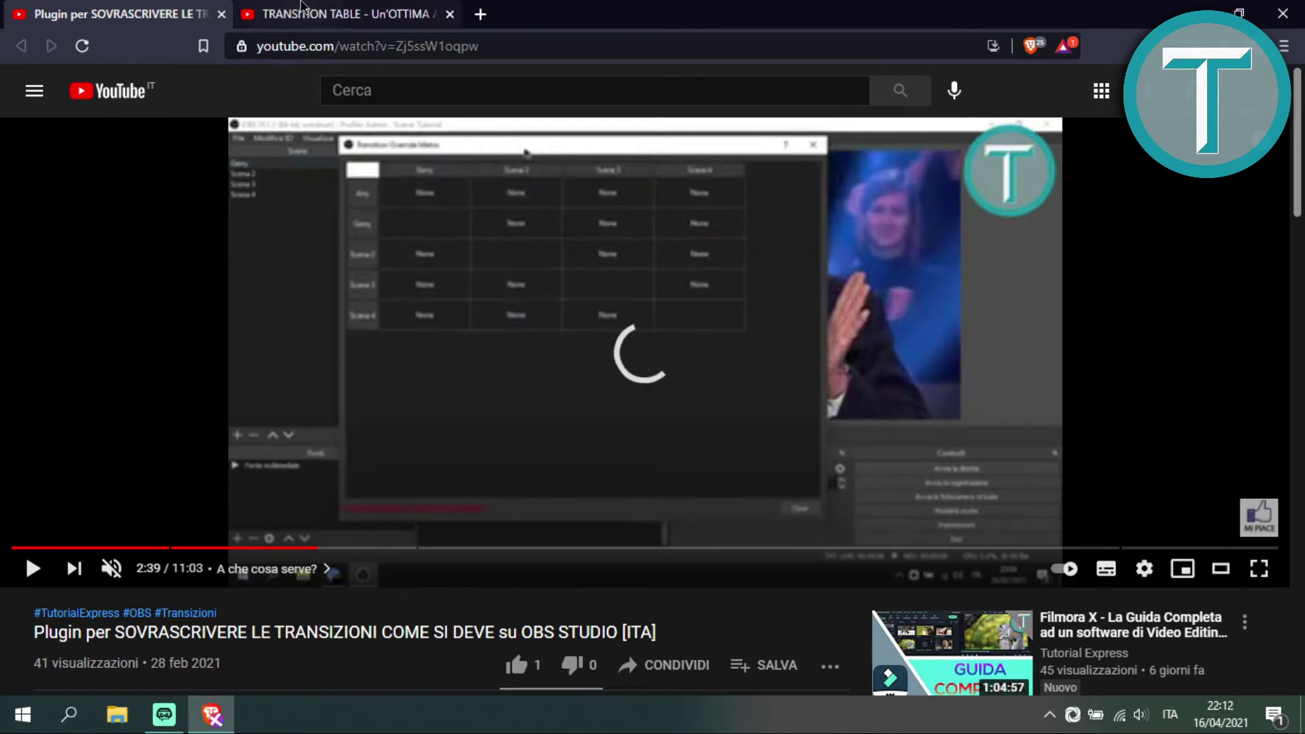
click(301, 8)
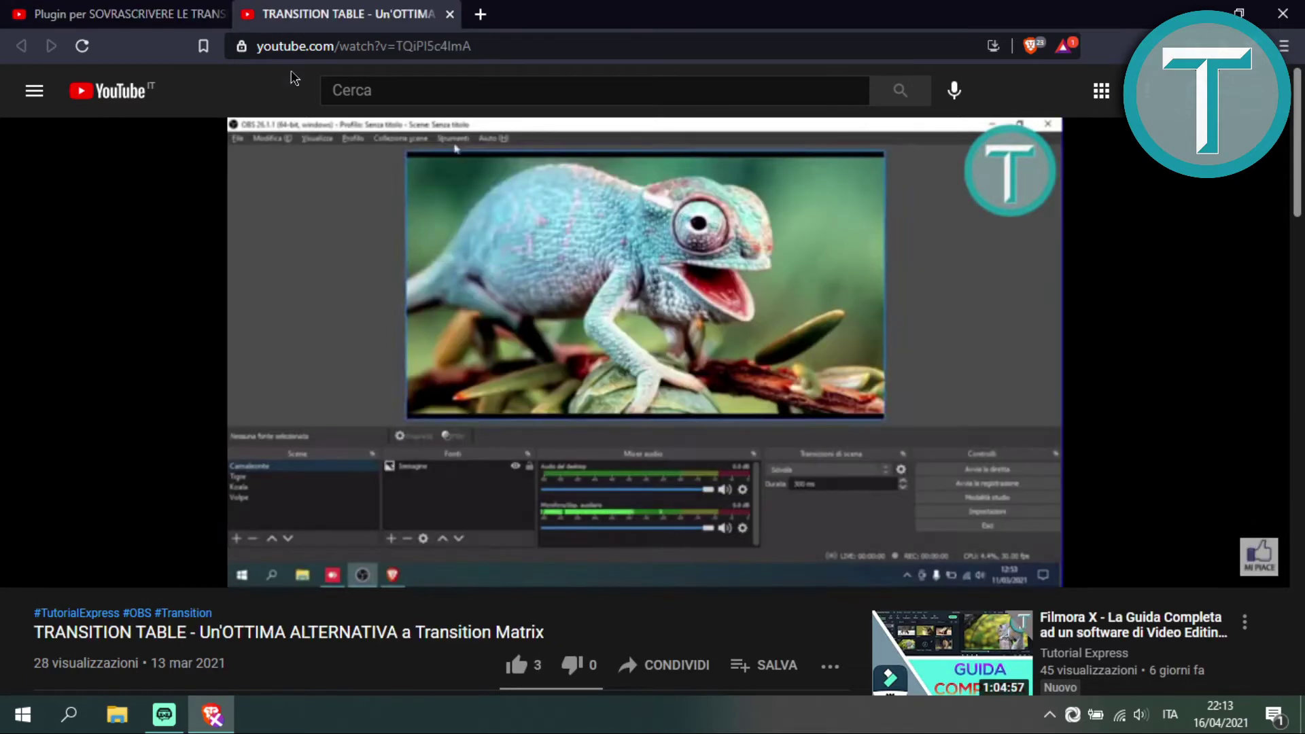
click(377, 428)
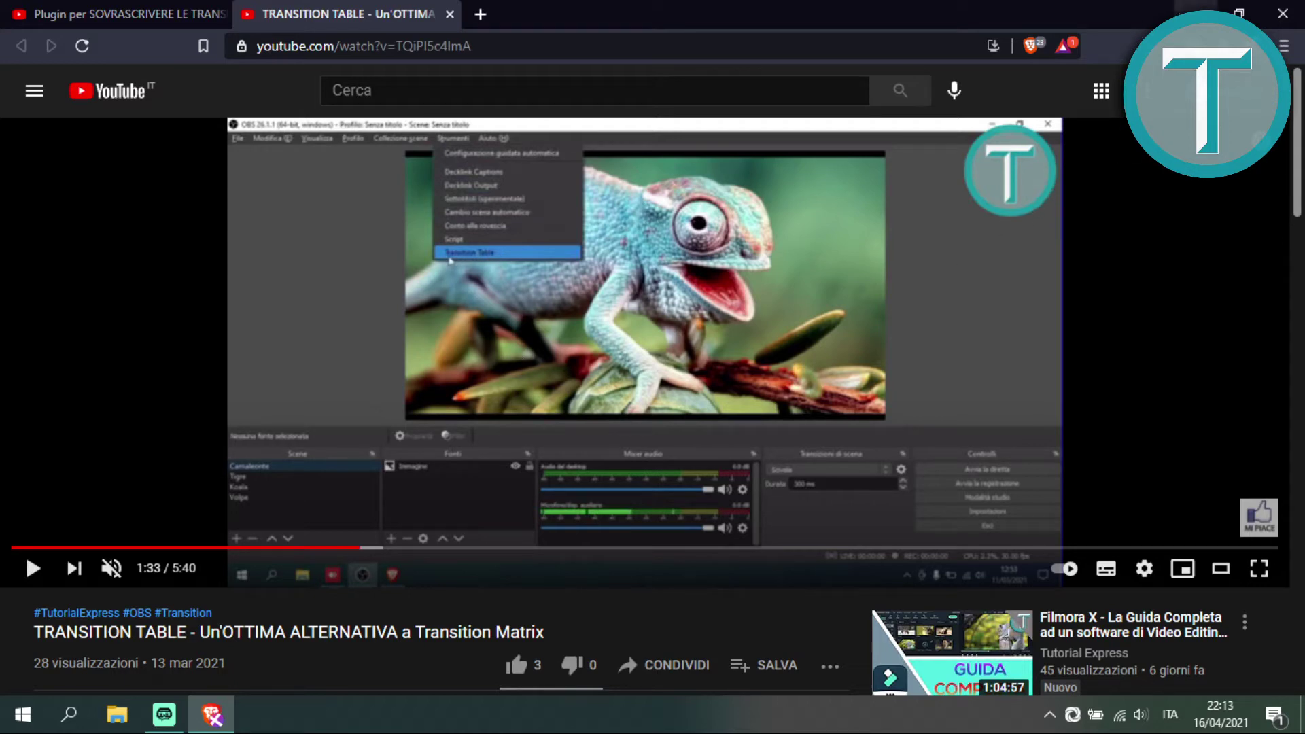
click(1195, 13)
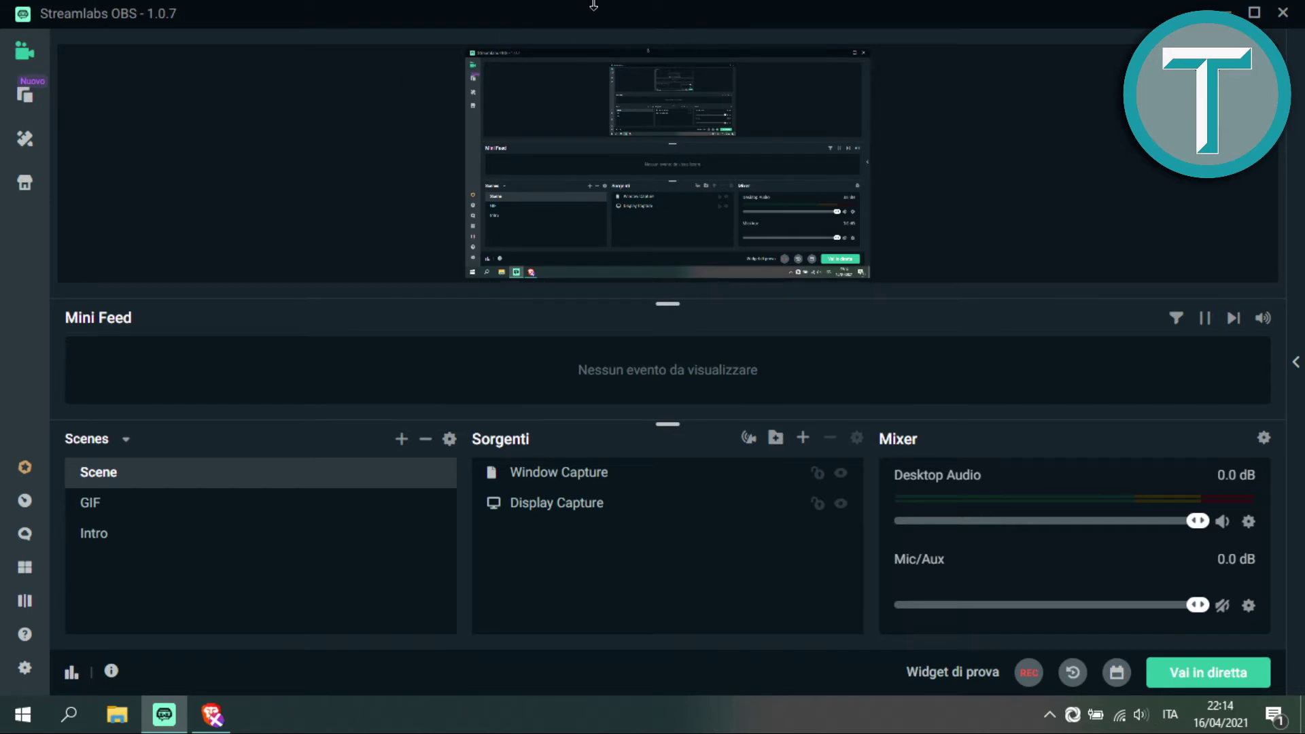
- Open the scene transition settings, check the connections list, and rename the global transition to Taglio
drag(599, 20, 597, 1)
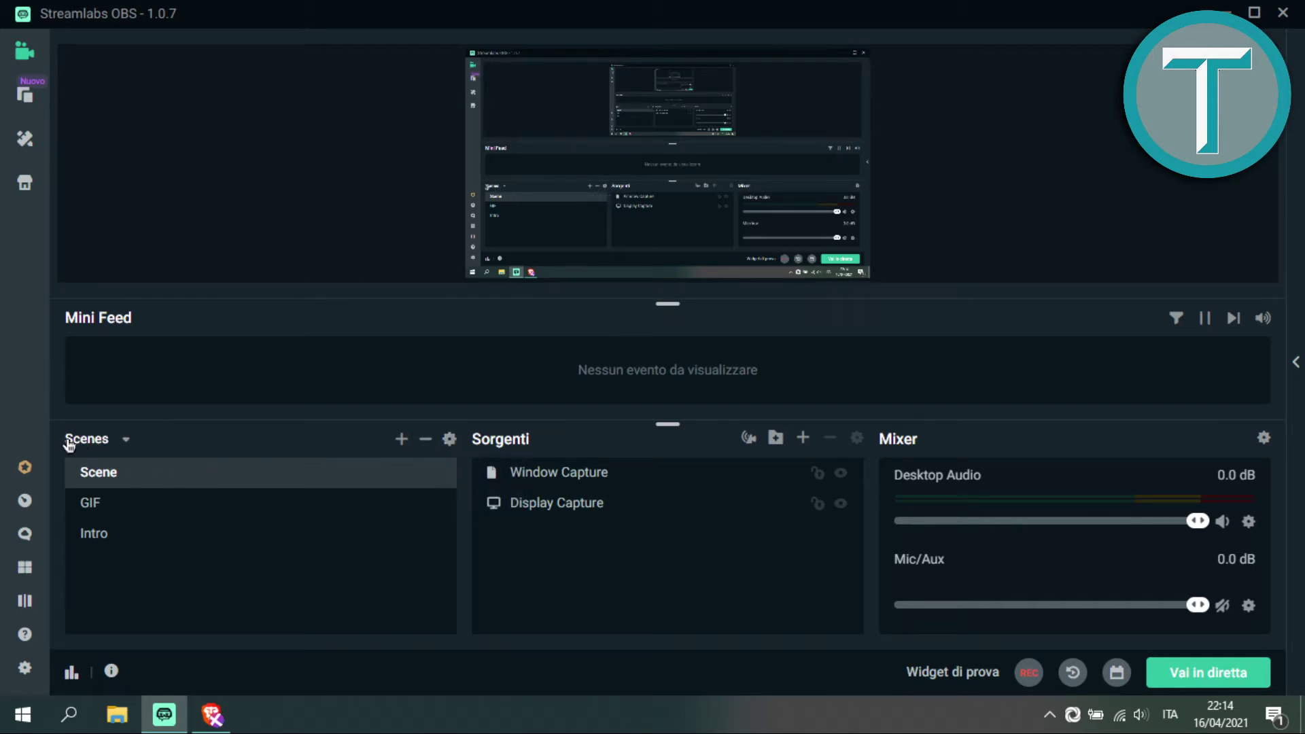
click(449, 441)
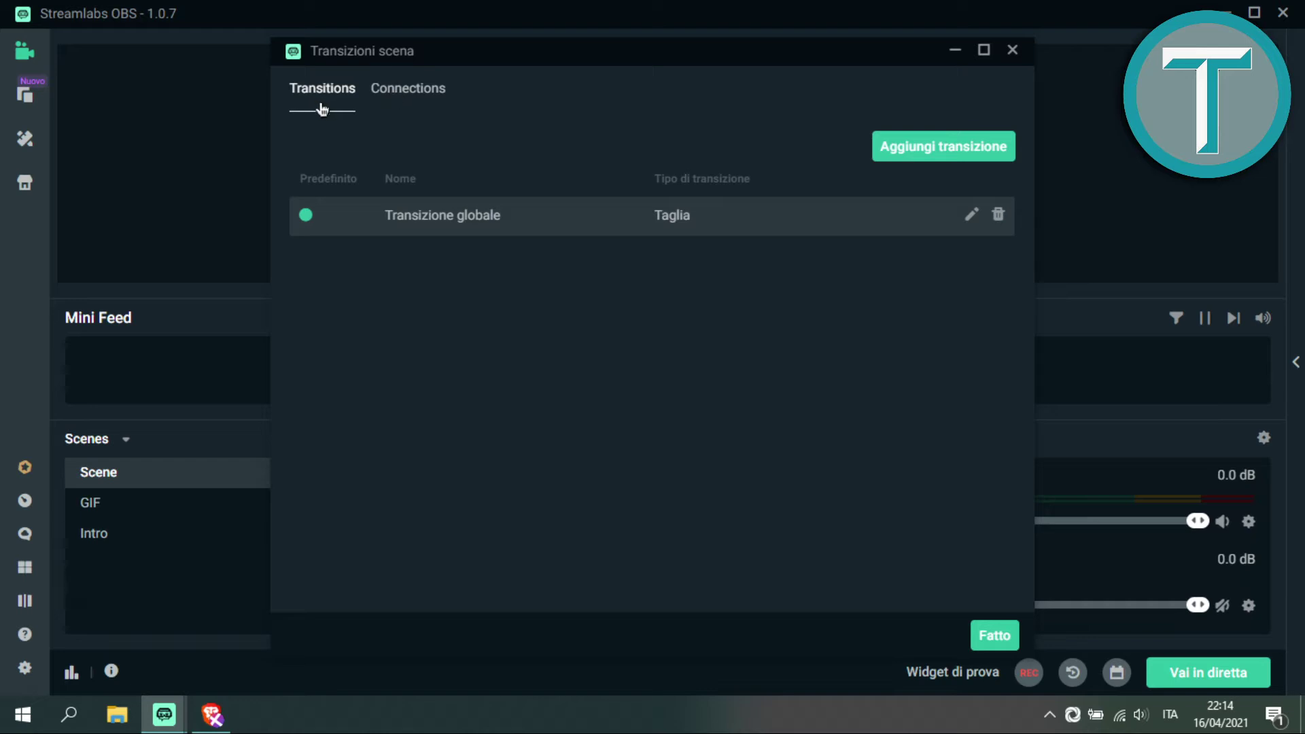
click(412, 95)
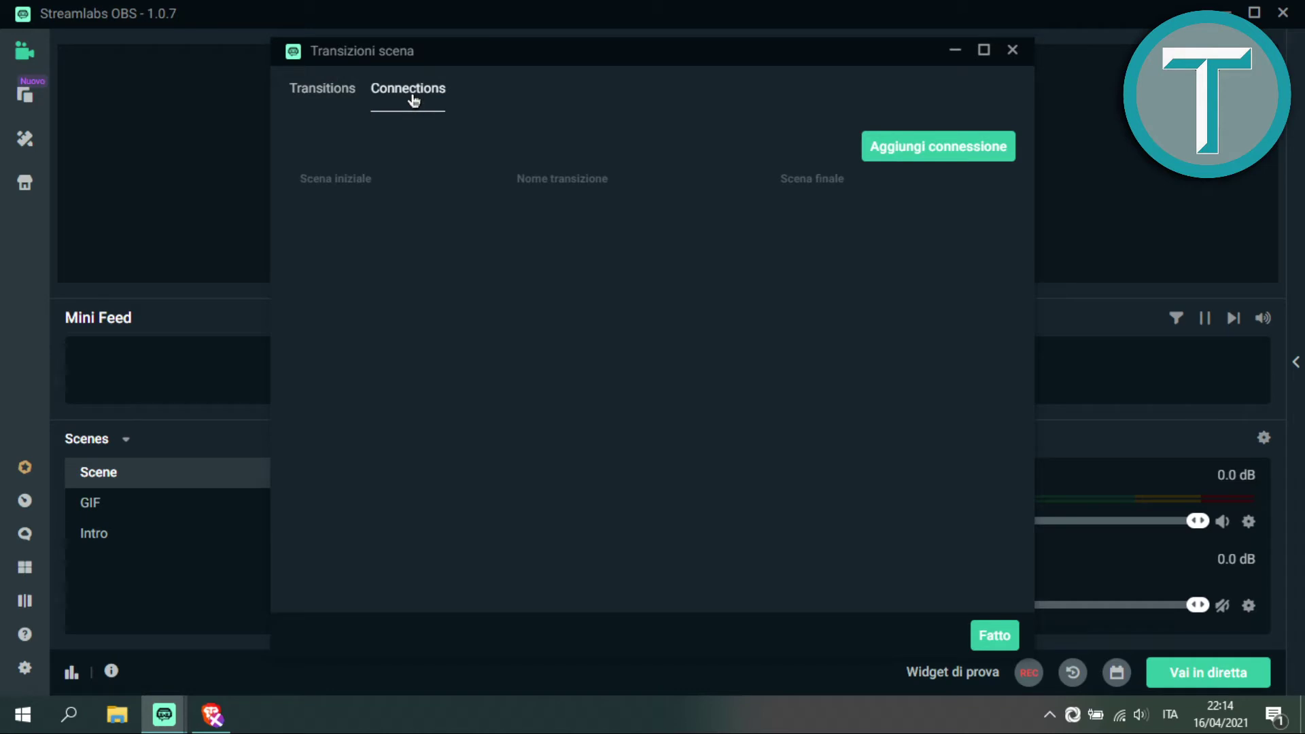
click(346, 100)
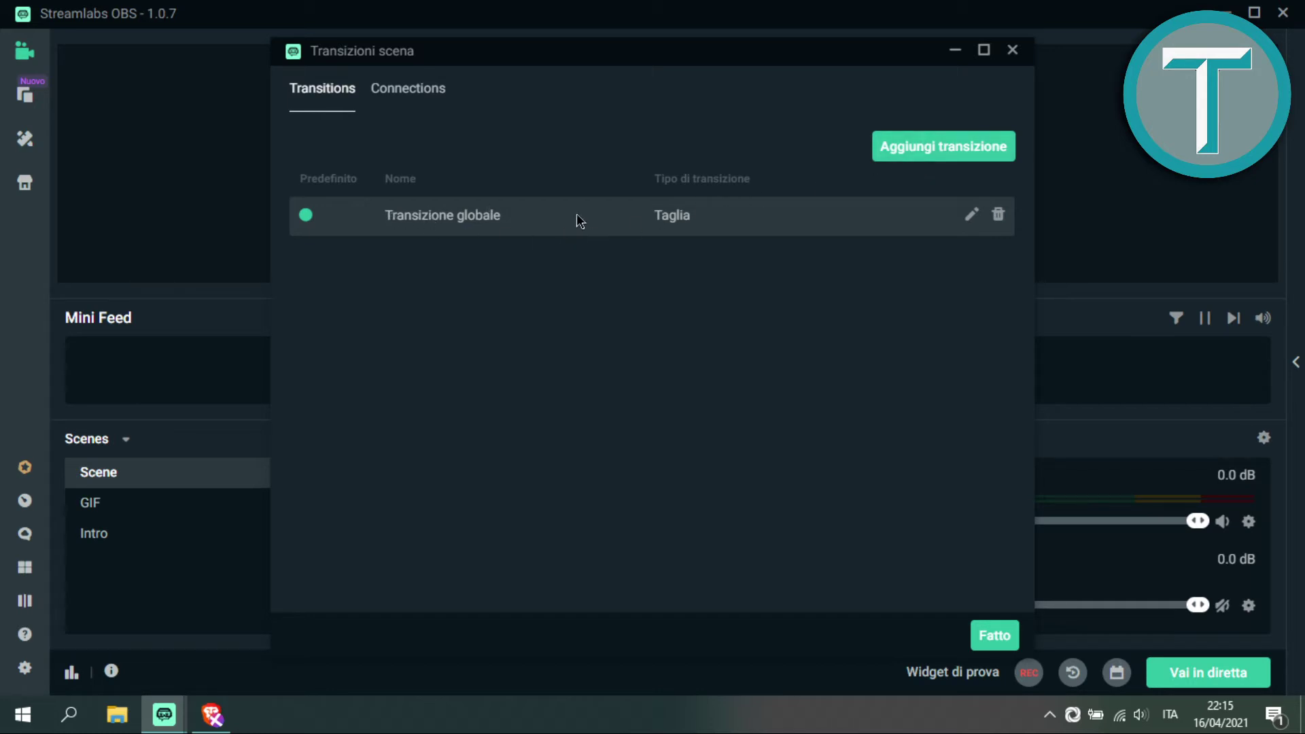
click(972, 216)
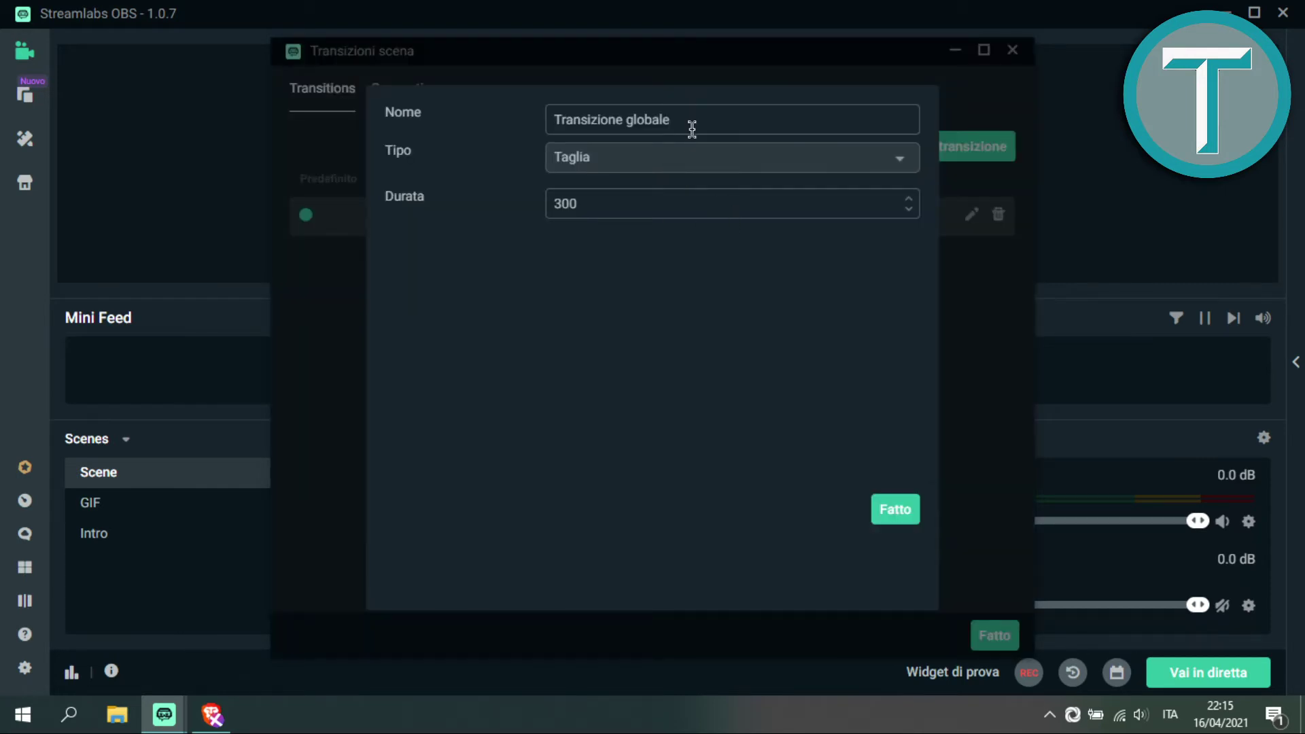
key(ctrl+a)
key(BackSpace)
text(Taglio)
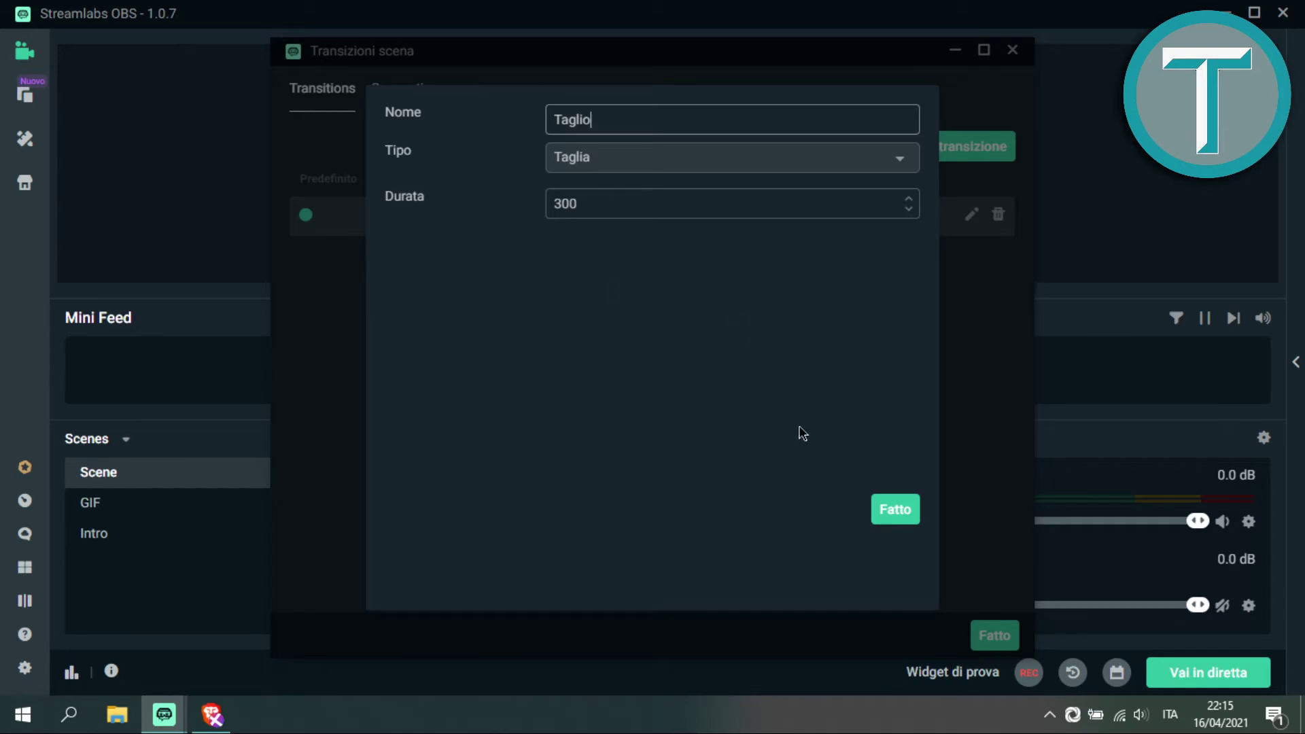
click(896, 509)
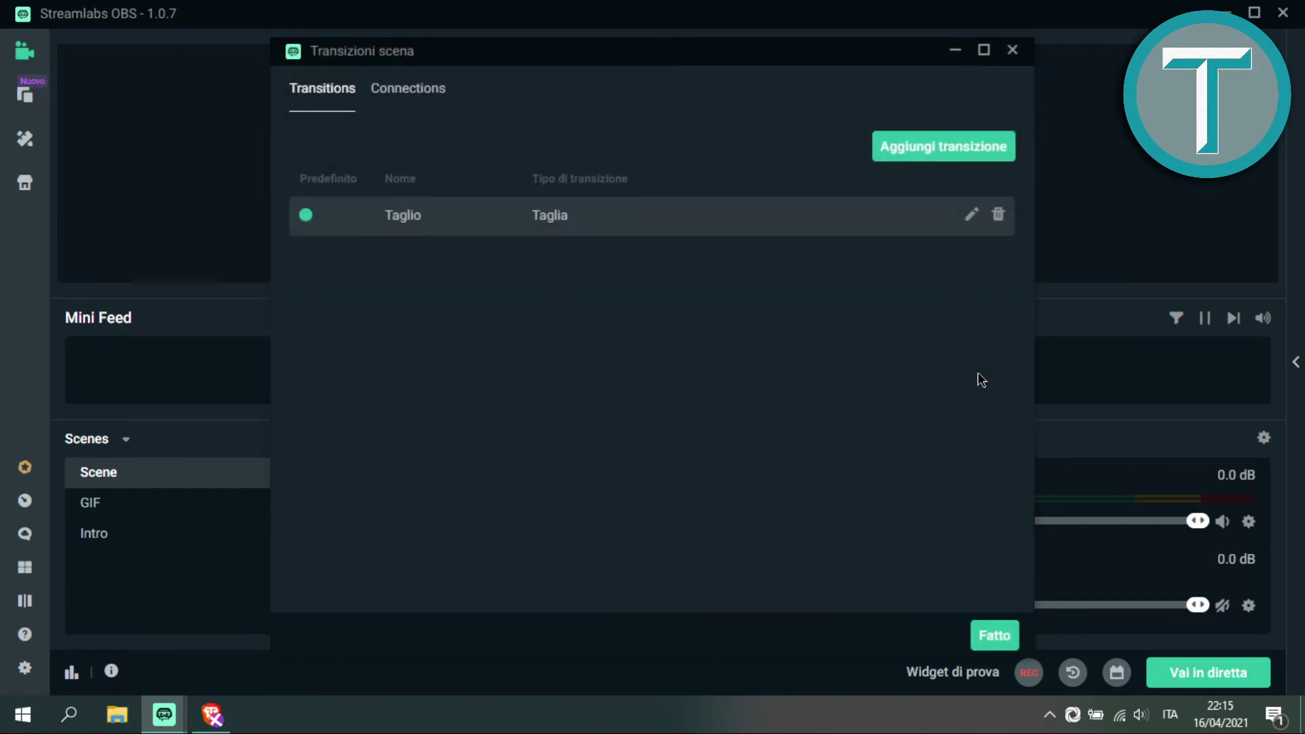
- Add a new scene transition of type Dissolvi in colore and set its colour to the light green preset #7ed321ff
click(947, 151)
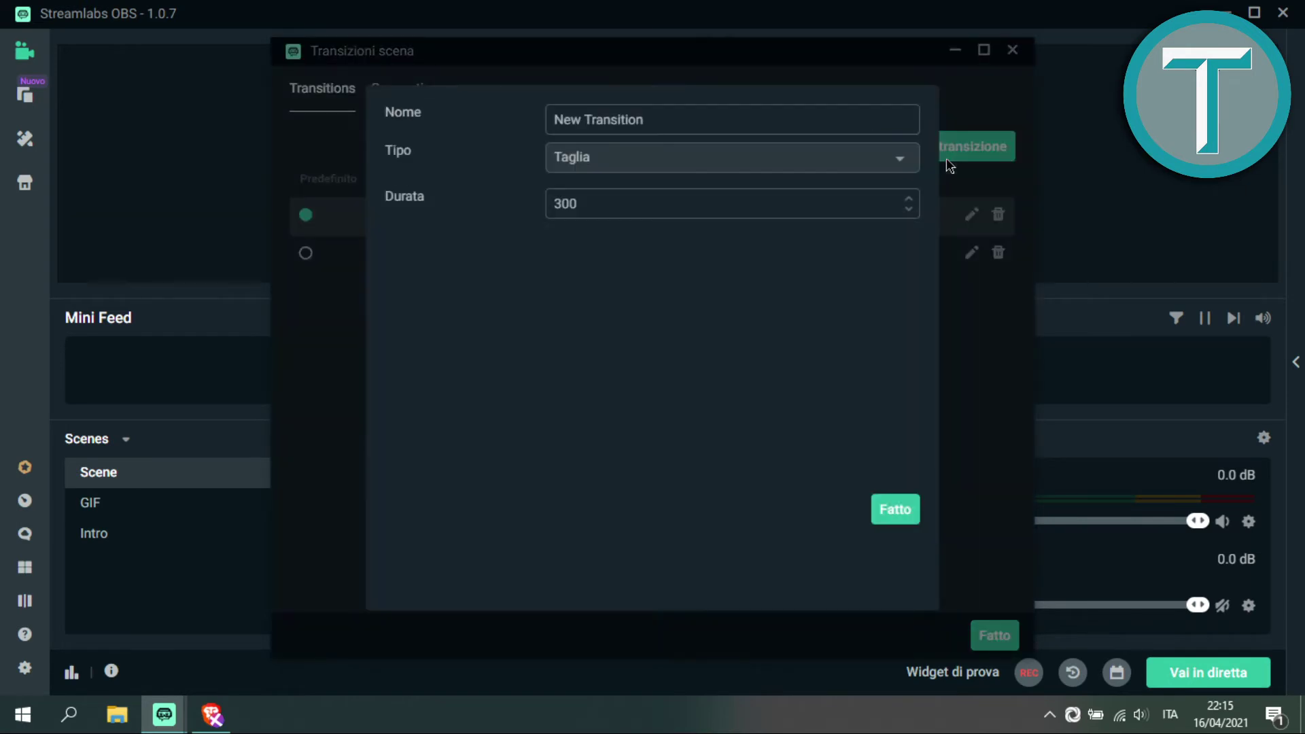
click(696, 163)
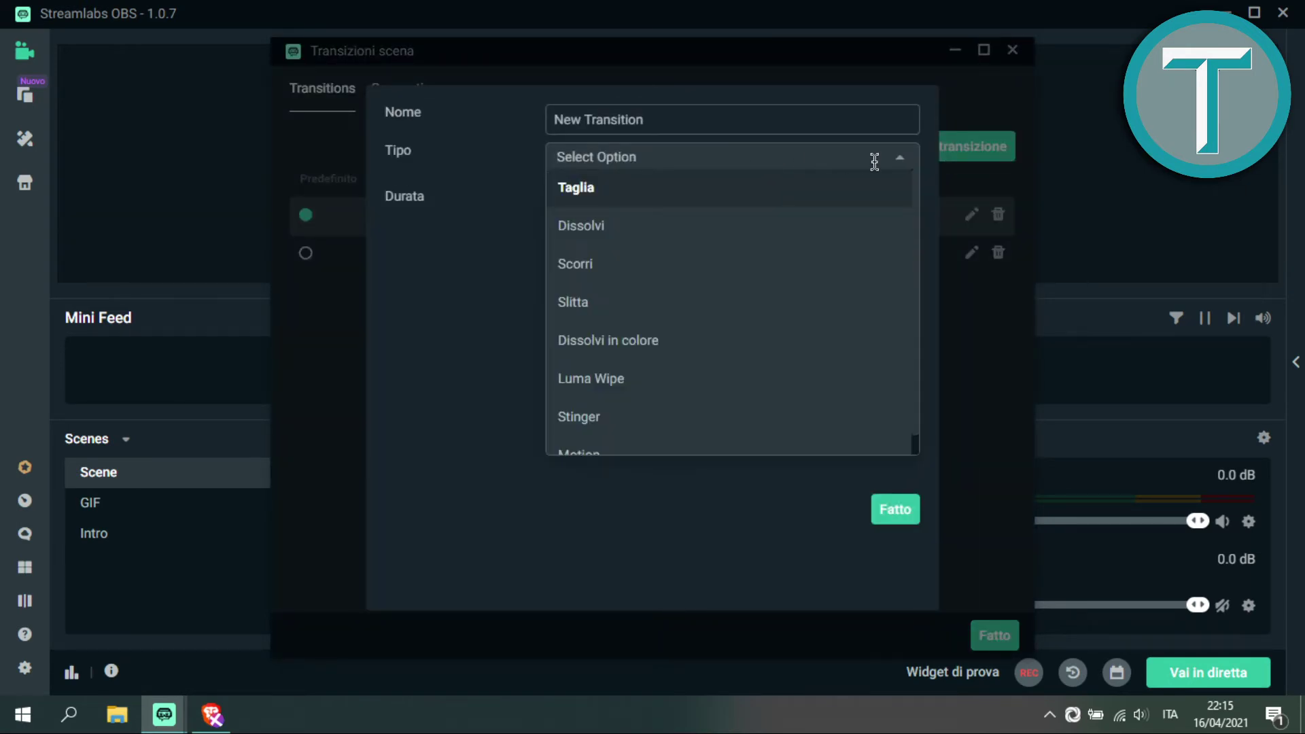
scroll(658, 329, down, 1)
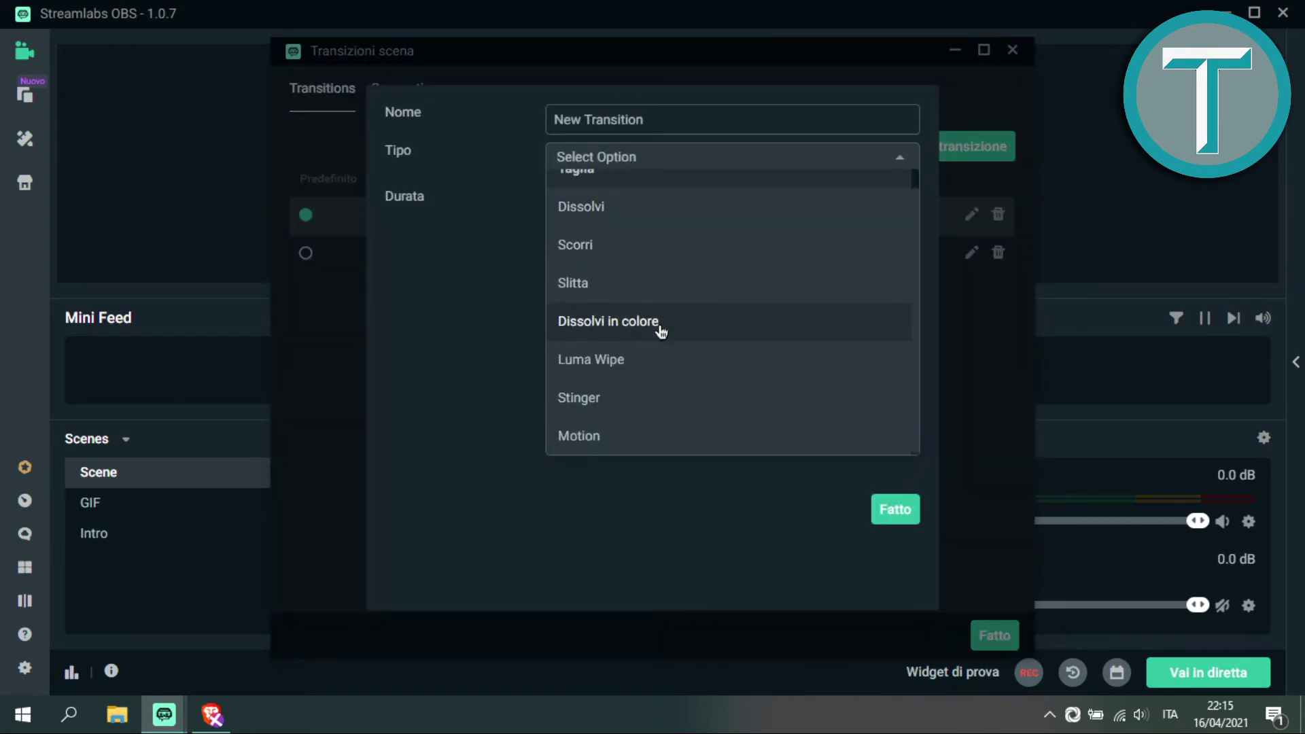
scroll(616, 366, up, 1)
click(611, 343)
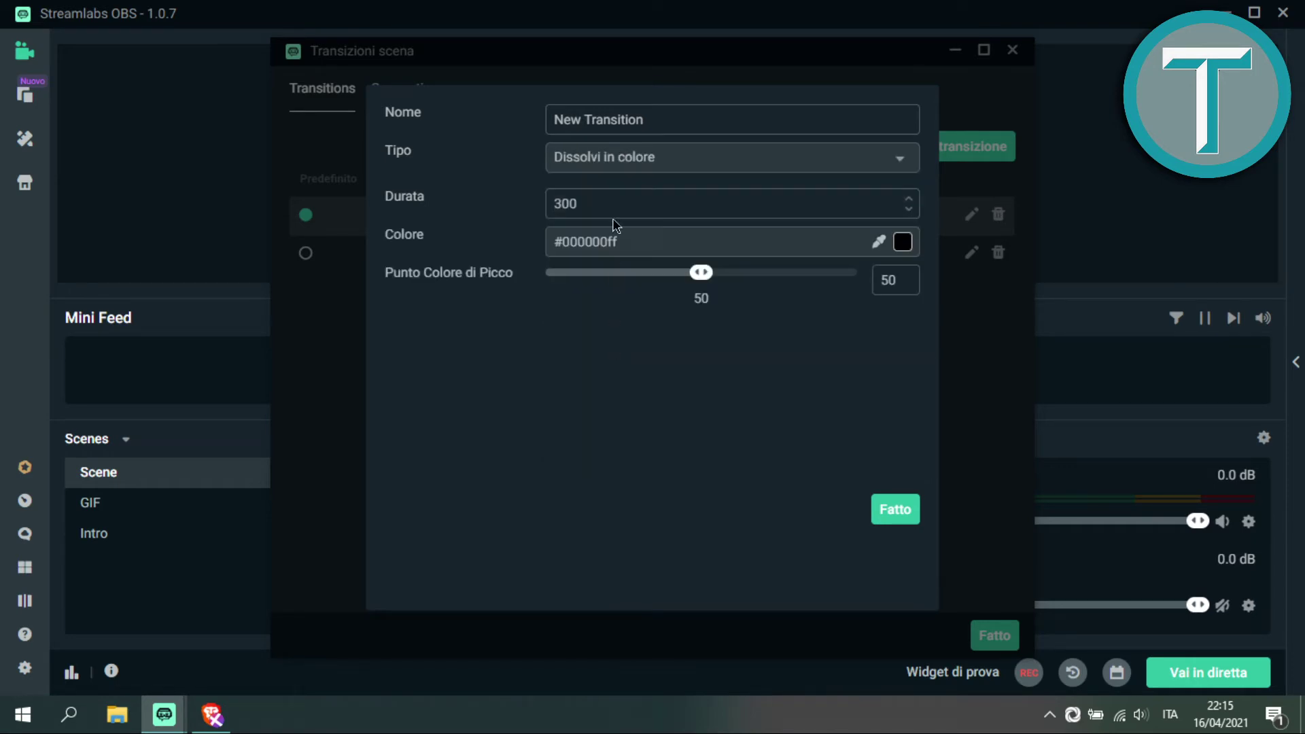
click(901, 241)
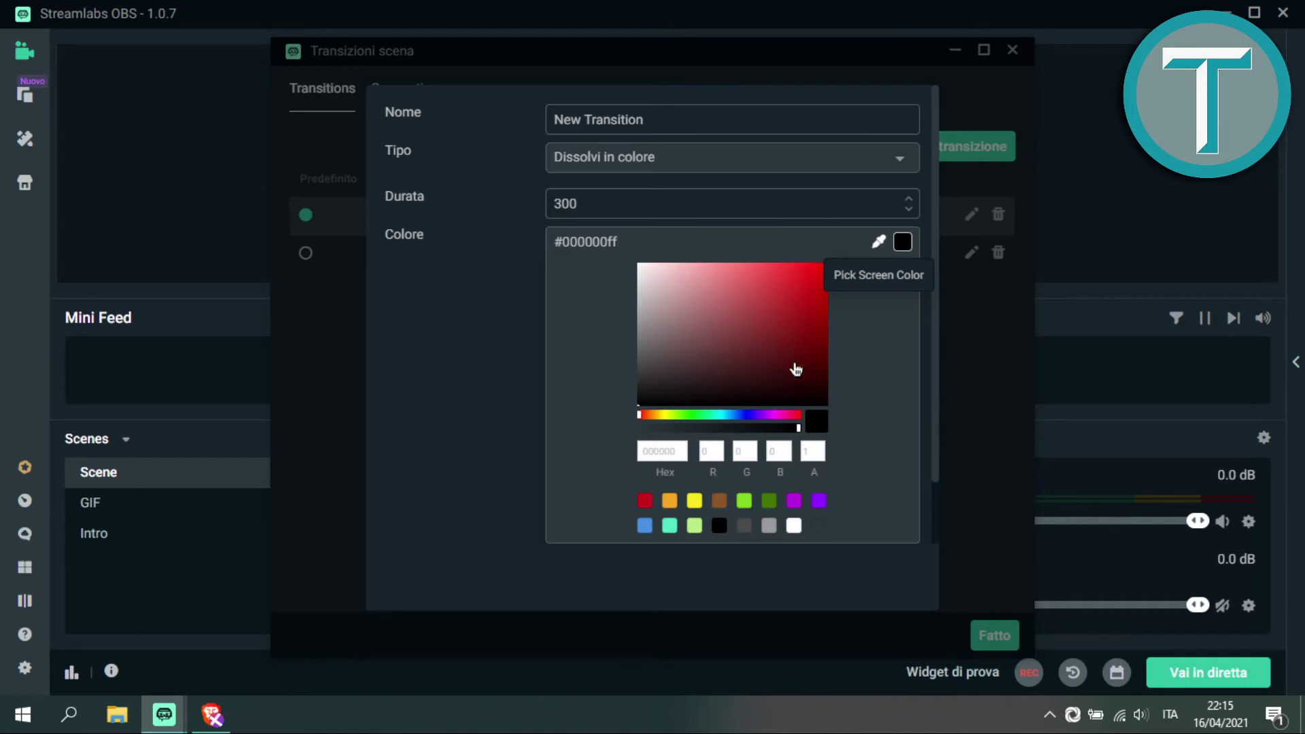
click(745, 503)
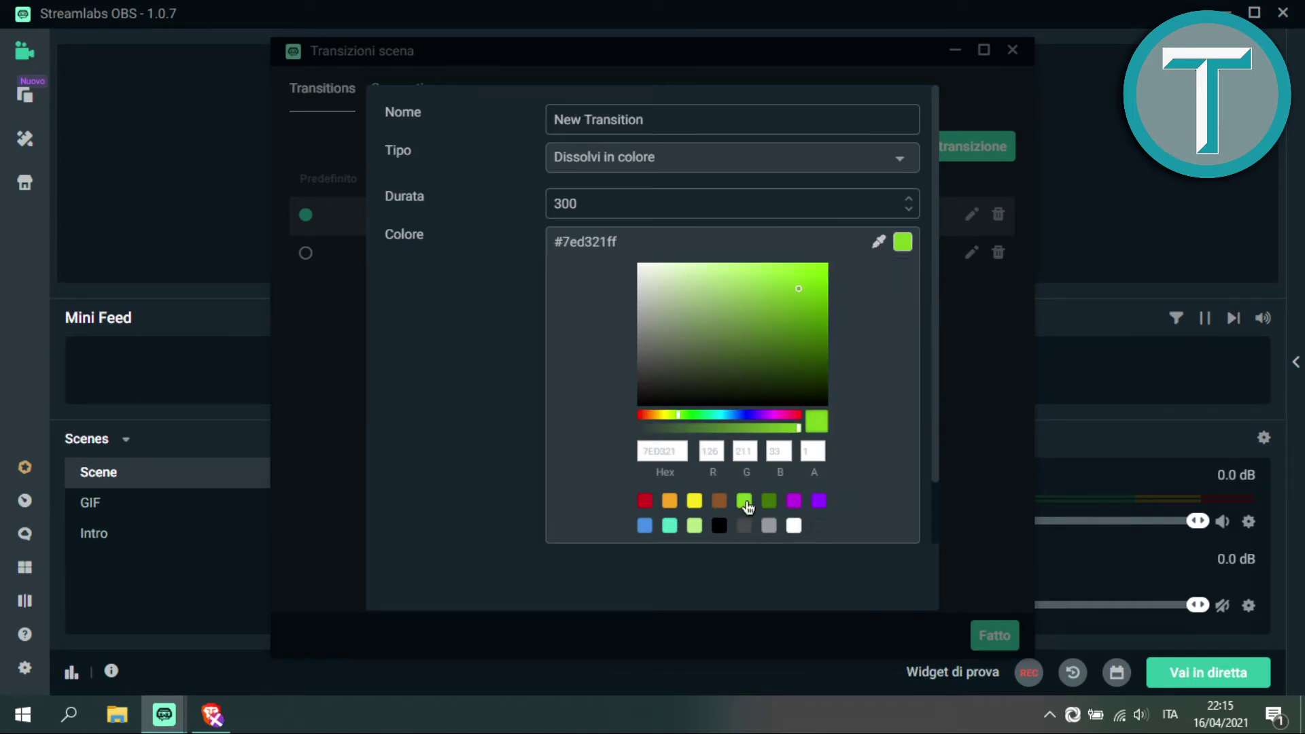
click(663, 250)
- Name the colour transition Dissolvi al verde, set its duration to 1000 and its peak colour point to 50, and save it
drag(656, 117, 460, 112)
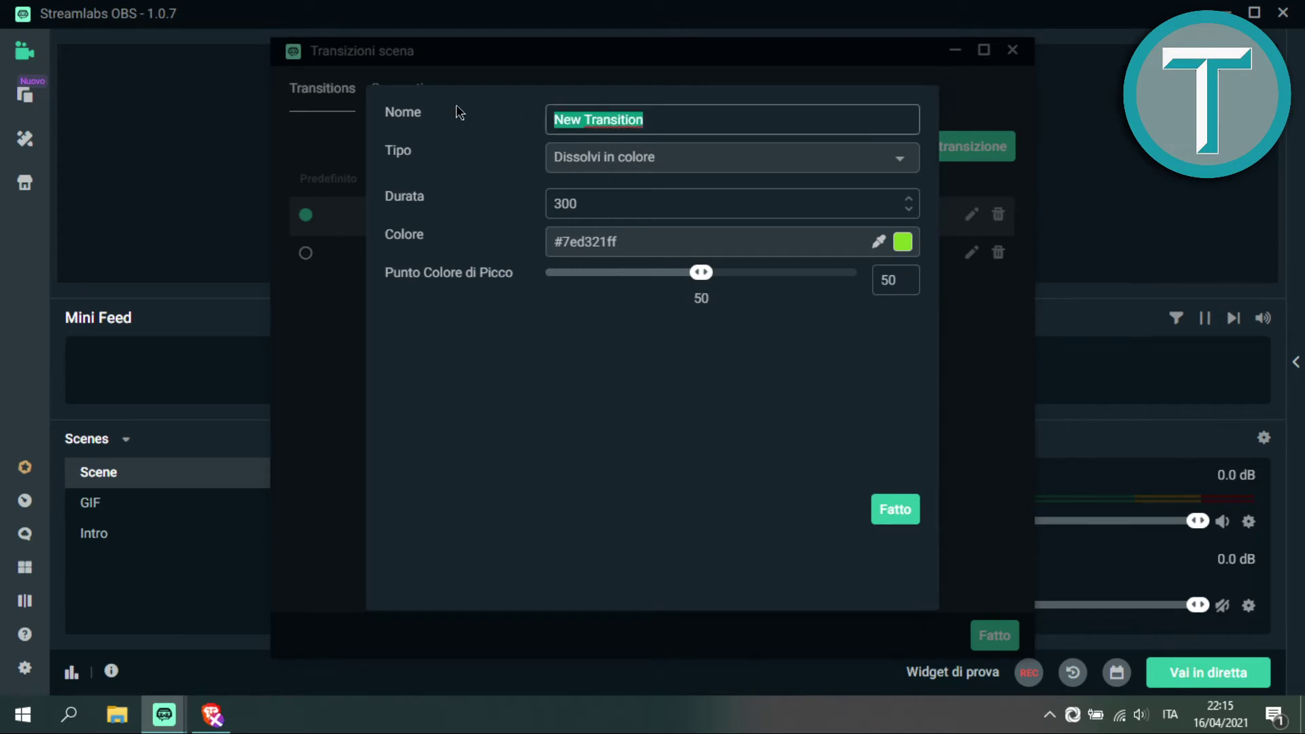
text(Disso)
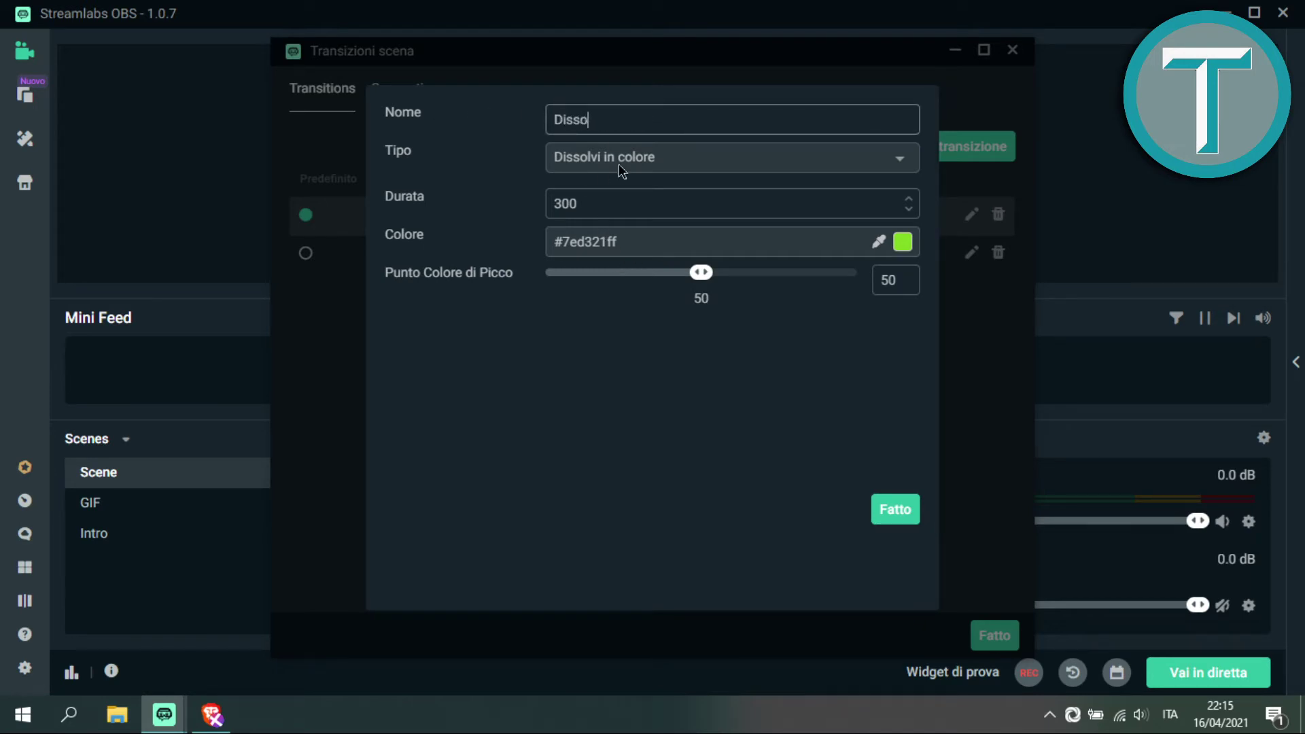
text(lvi al verde)
double_click(628, 203)
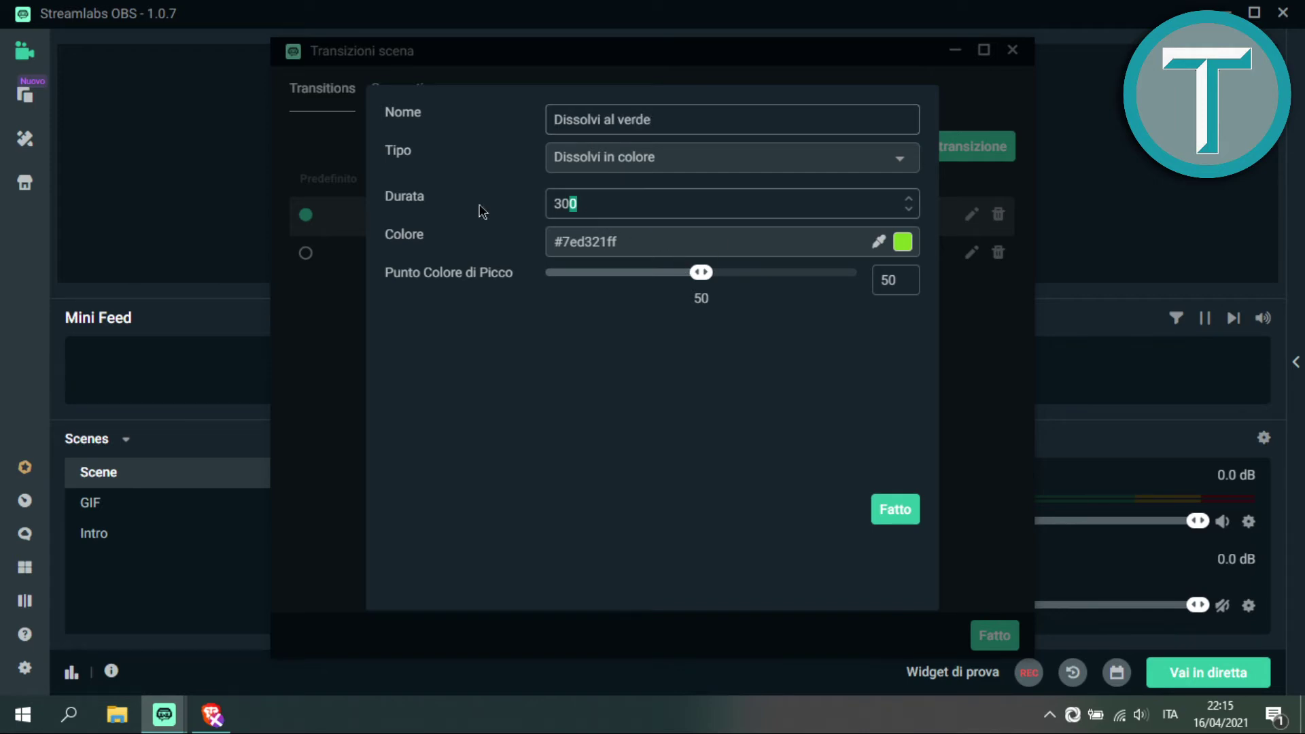
text(1000)
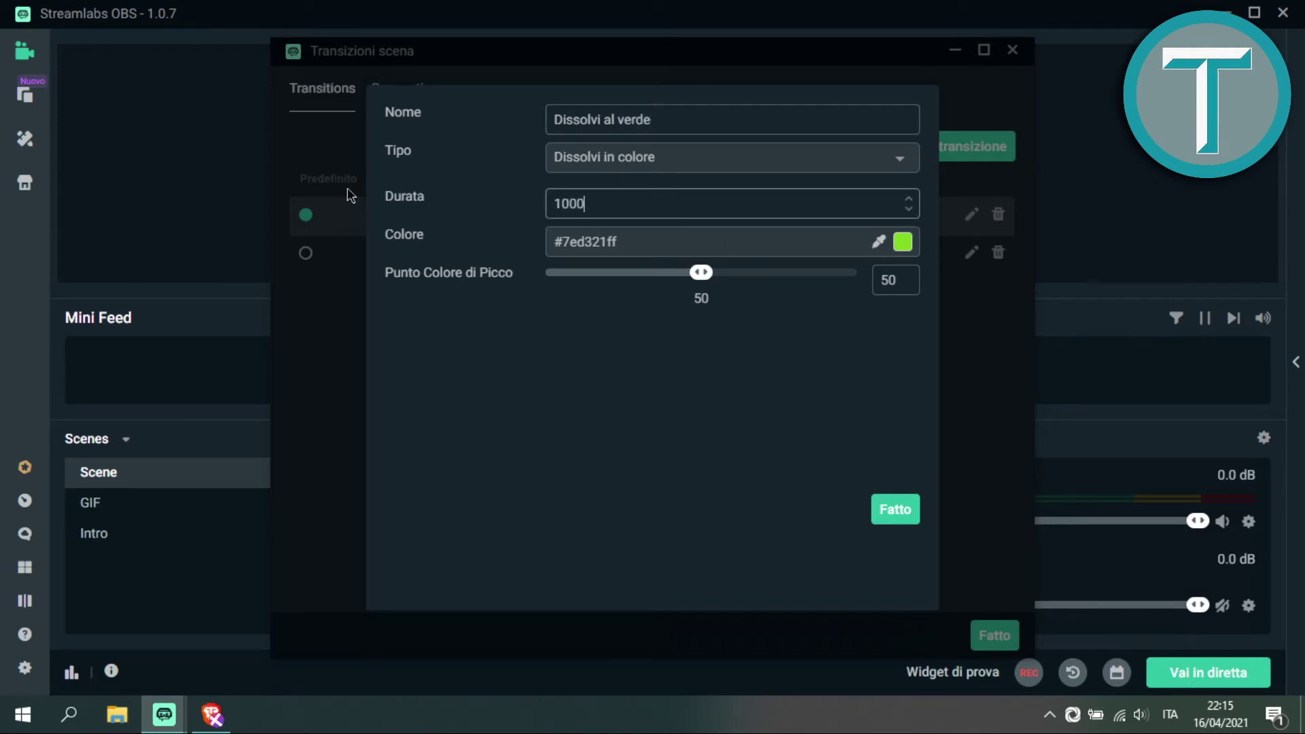
drag(703, 284, 732, 275)
double_click(887, 280)
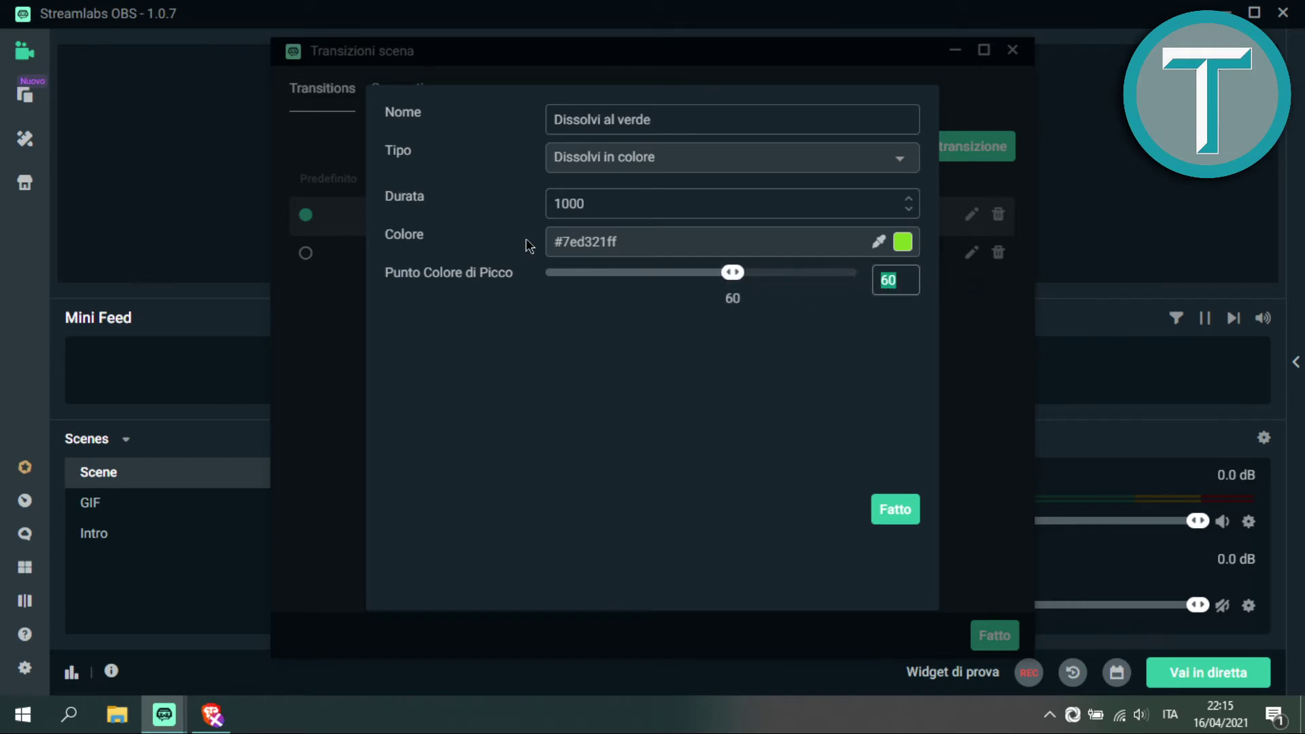
text(50)
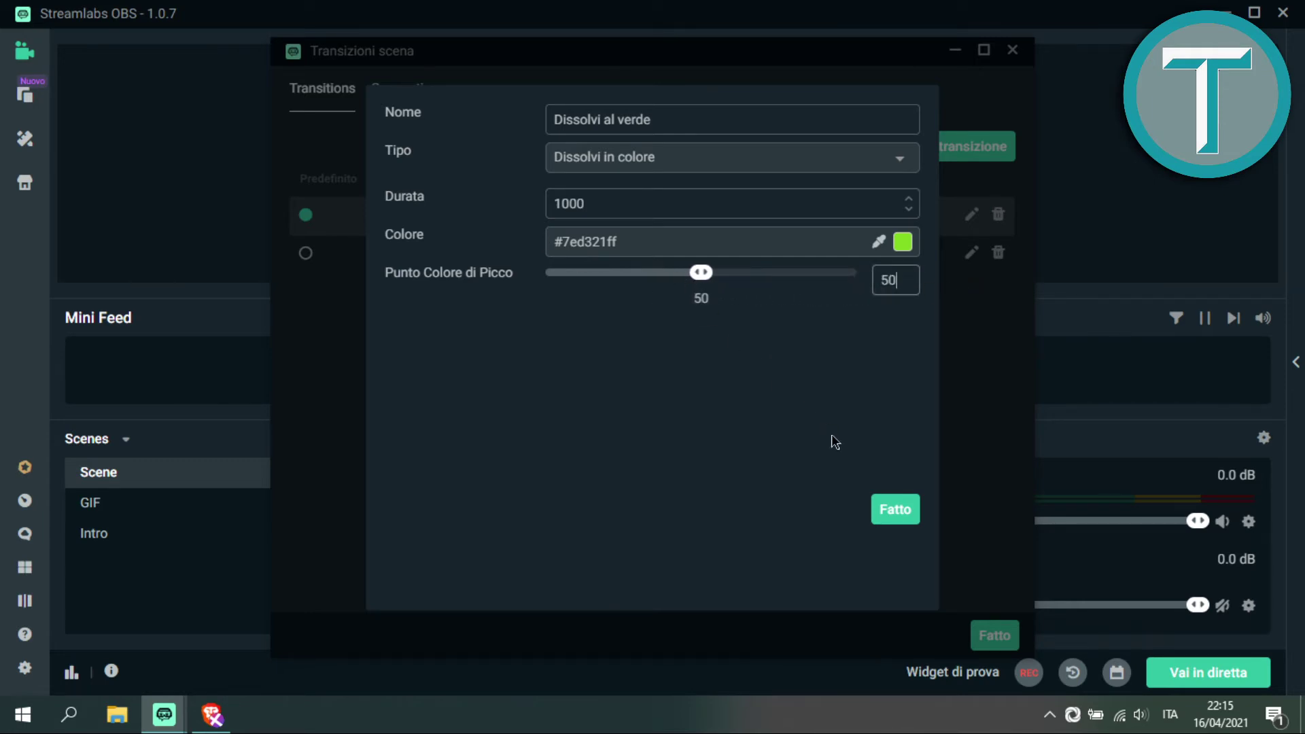
click(895, 511)
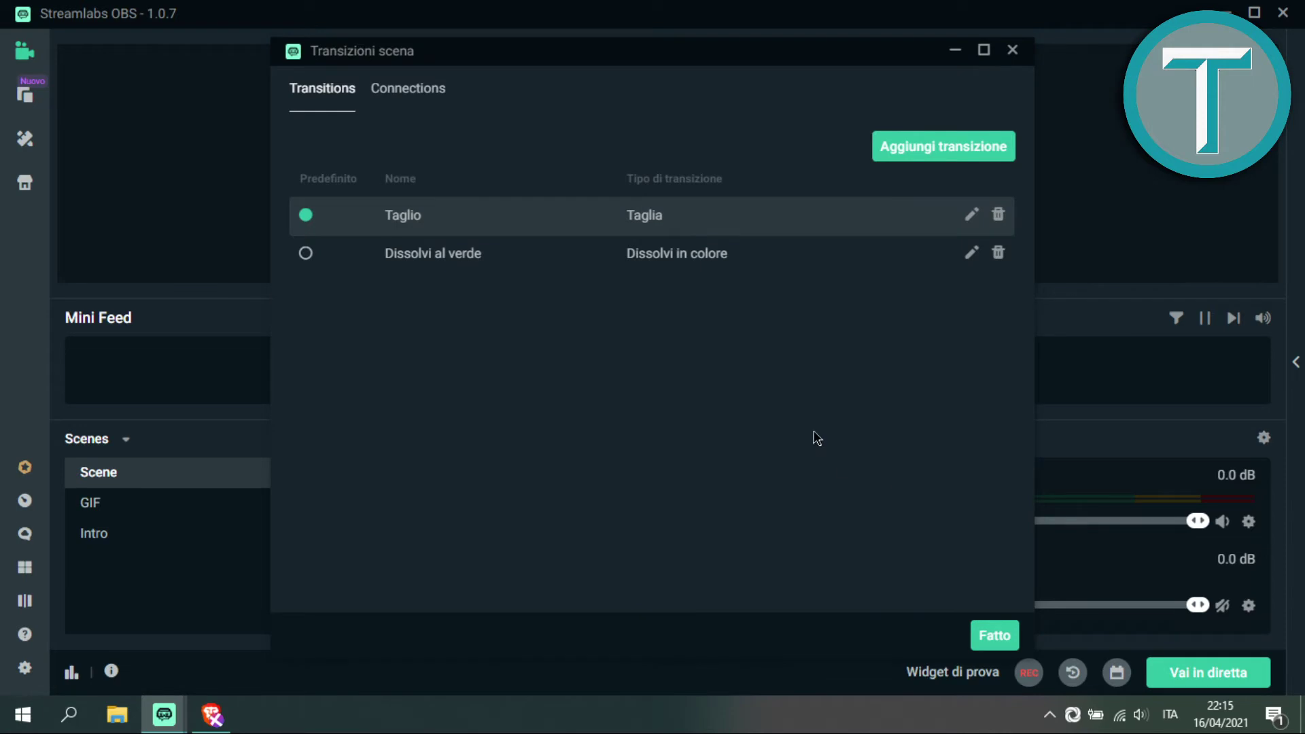
- Add a Dissolvi transition named Dissolvenza with a duration of 500, and make it the default transition
click(895, 148)
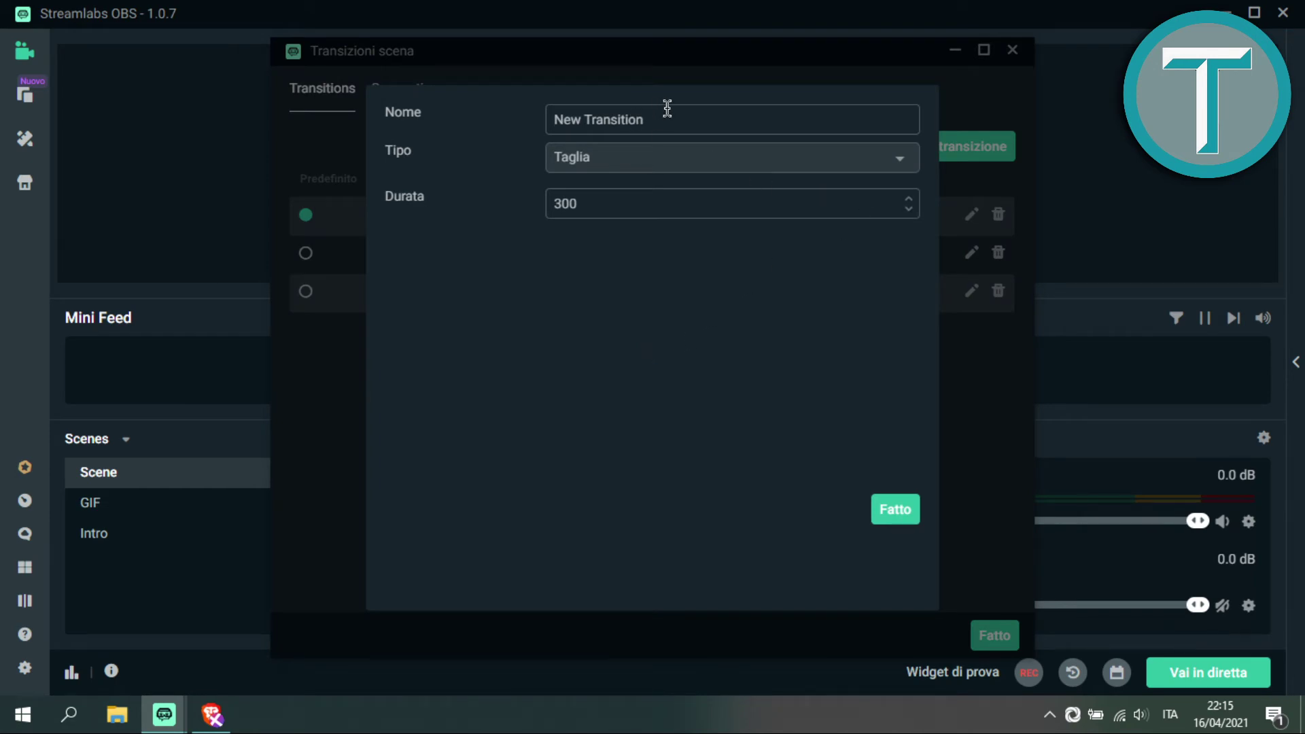
triple_click(686, 119)
text(Di)
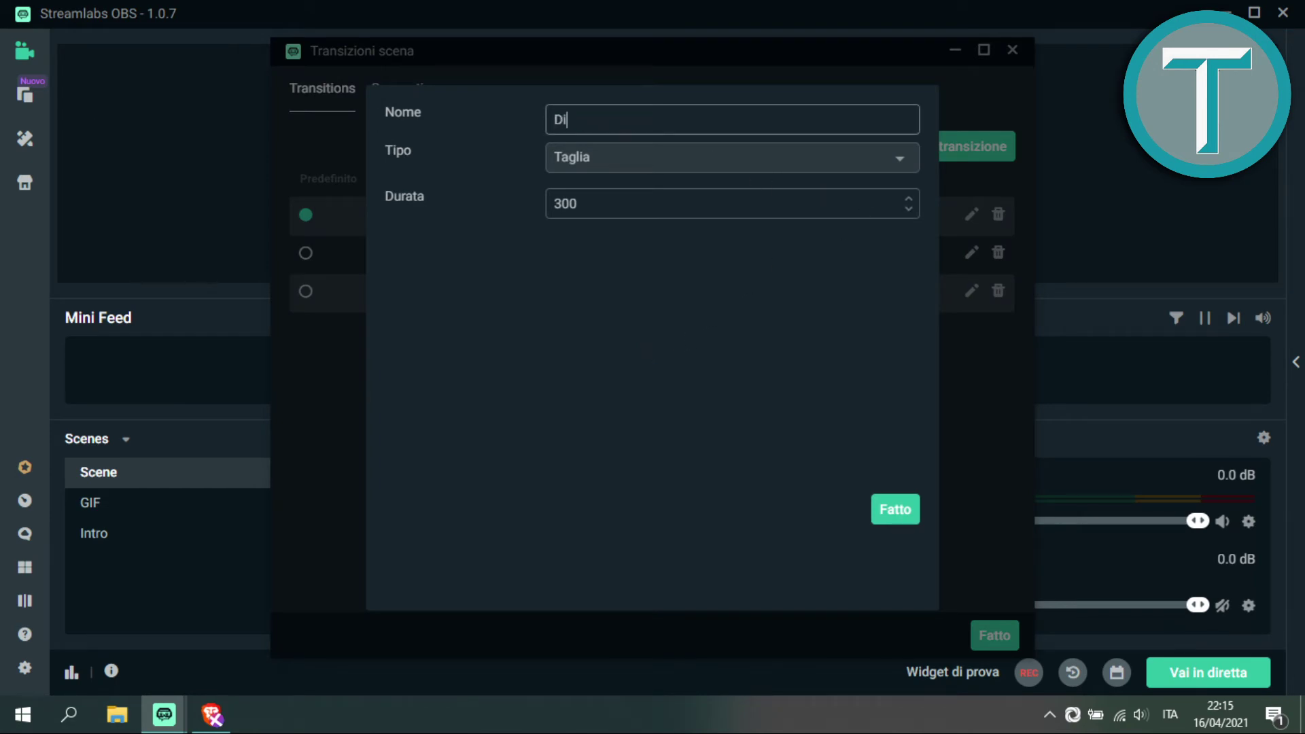
text(ssolvenza)
click(669, 162)
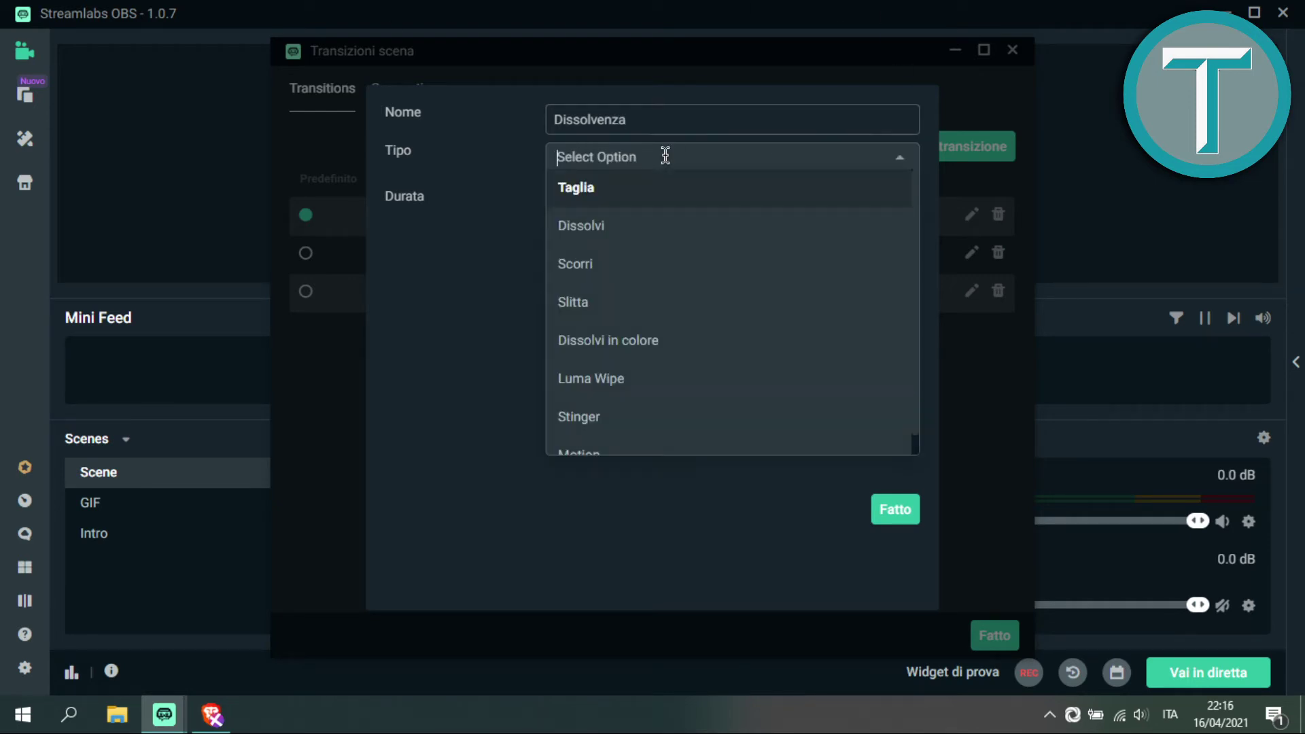
click(612, 246)
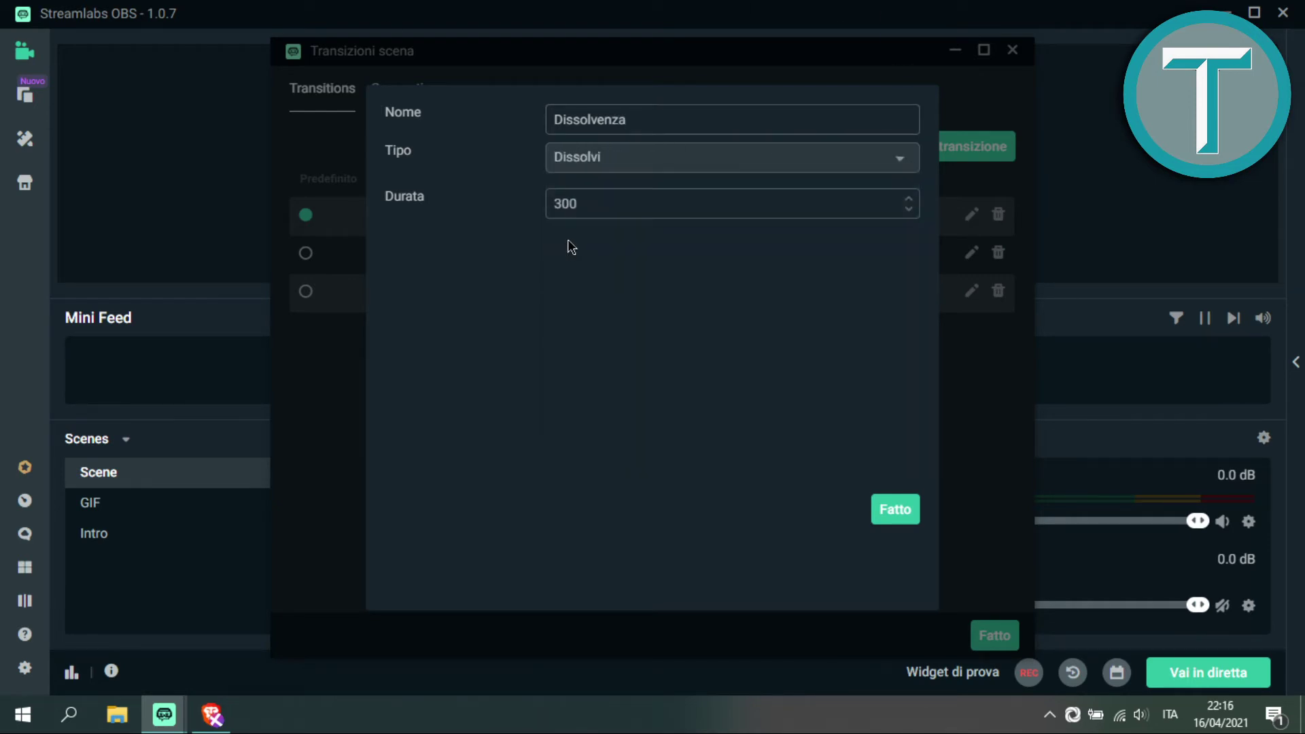
double_click(646, 212)
text(5000)
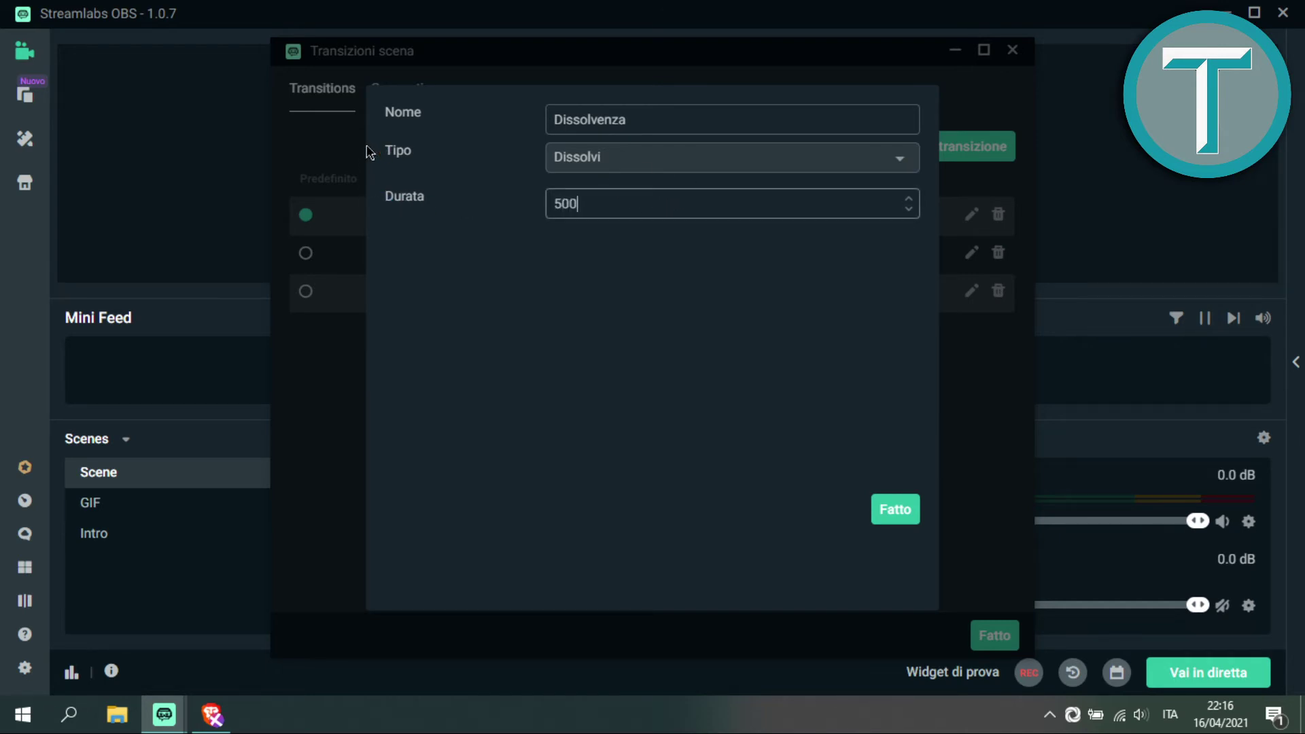
click(895, 509)
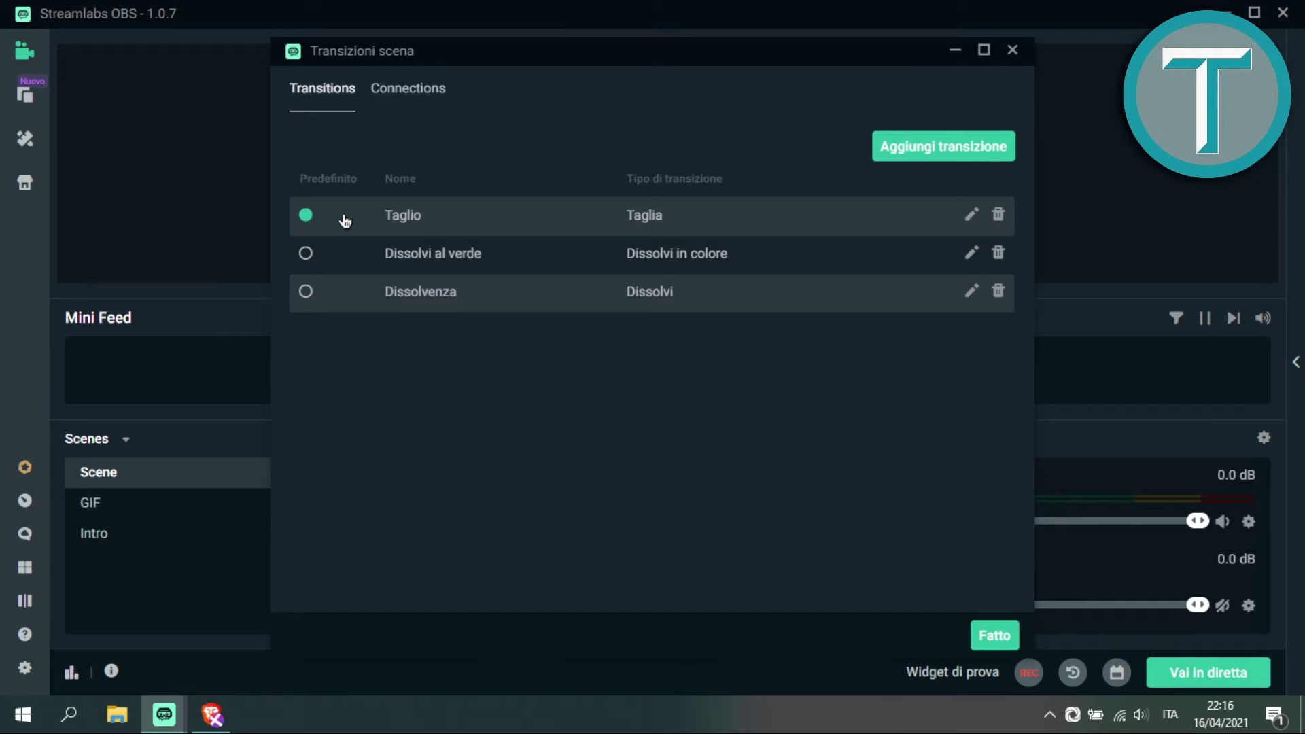
click(305, 291)
- Add a connection that uses the Dissolvi al verde transition from Scene to GIF
click(414, 95)
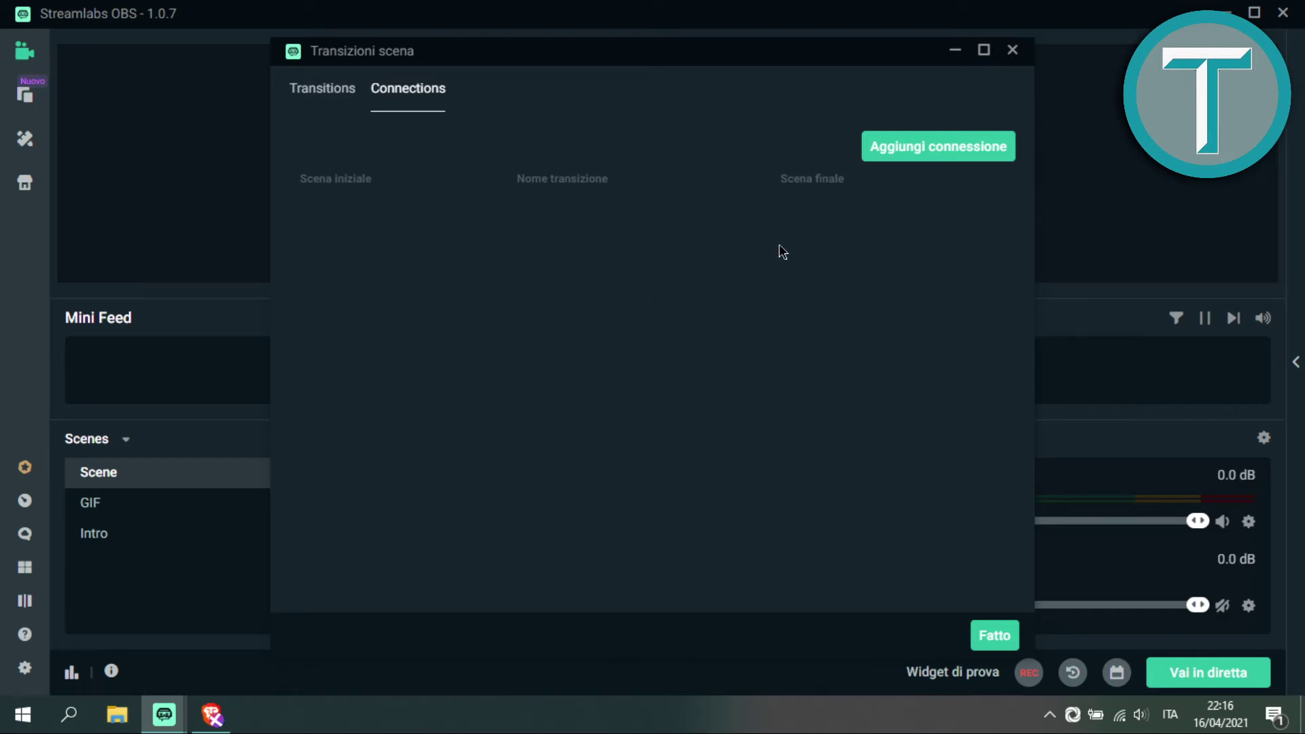
click(956, 153)
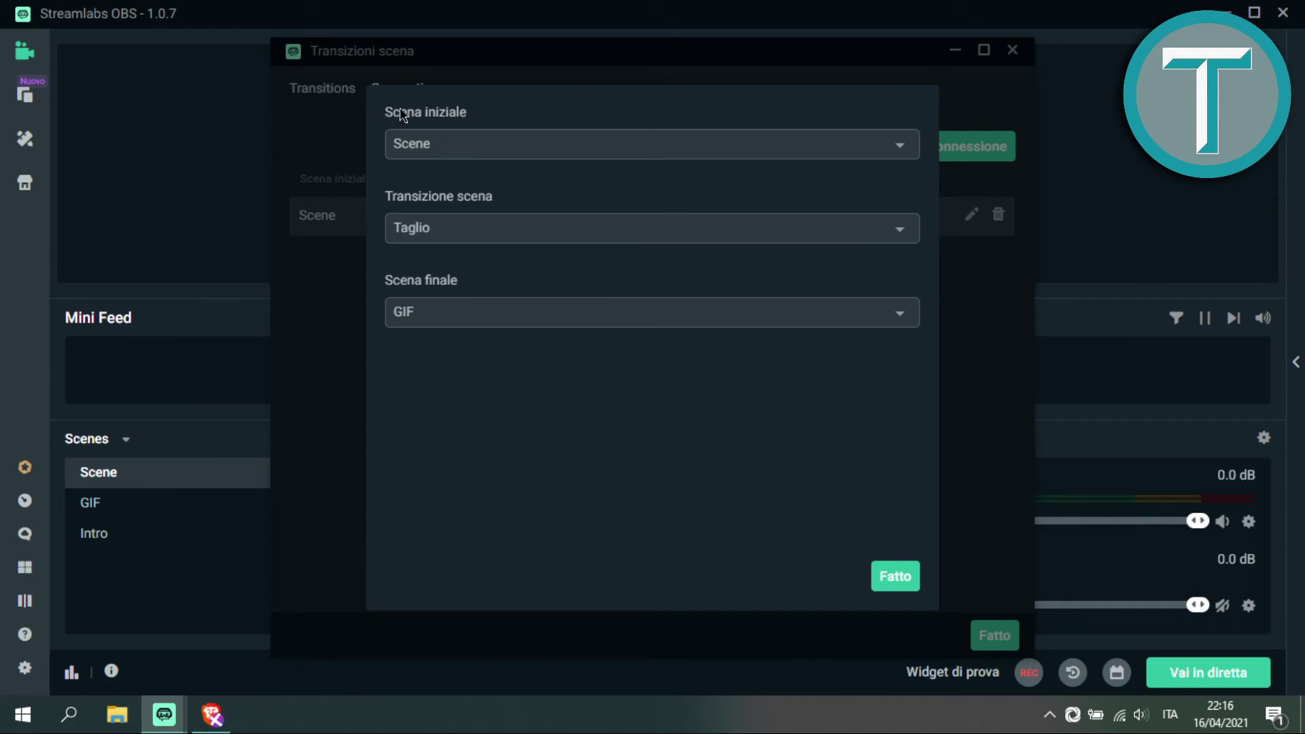
click(457, 144)
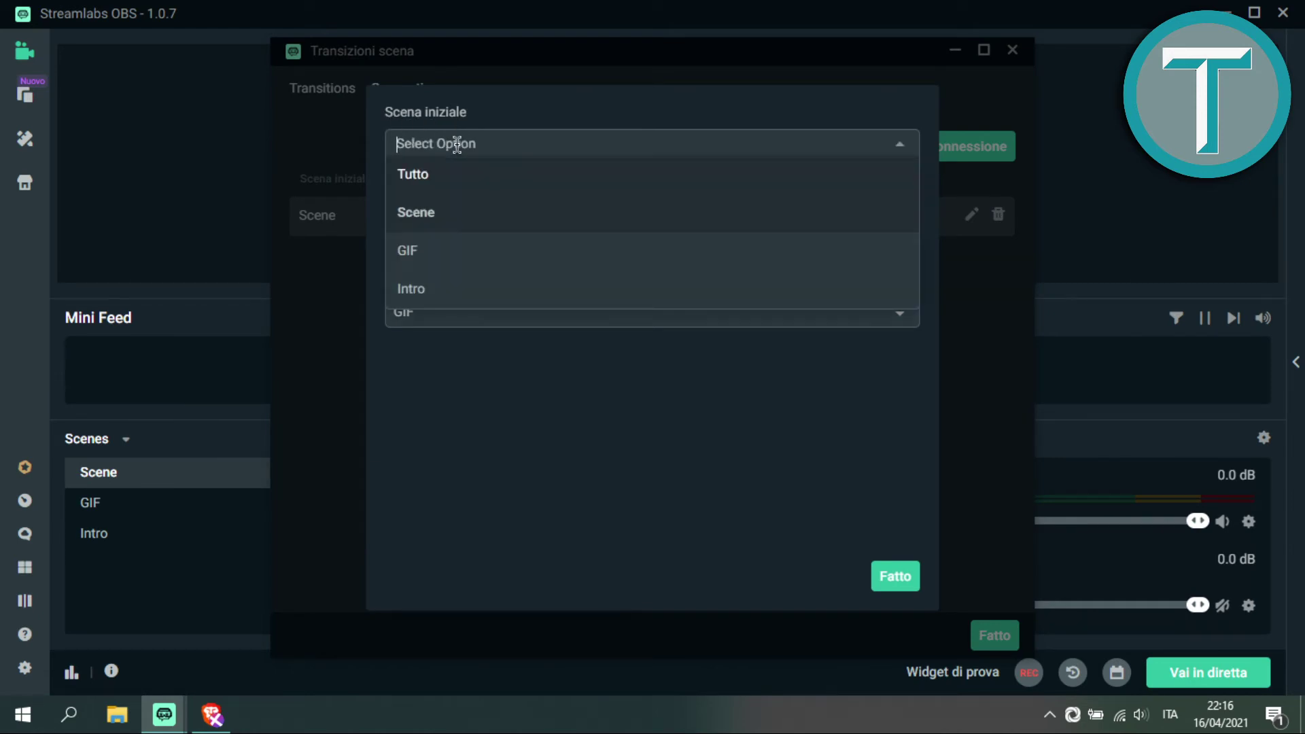
click(416, 212)
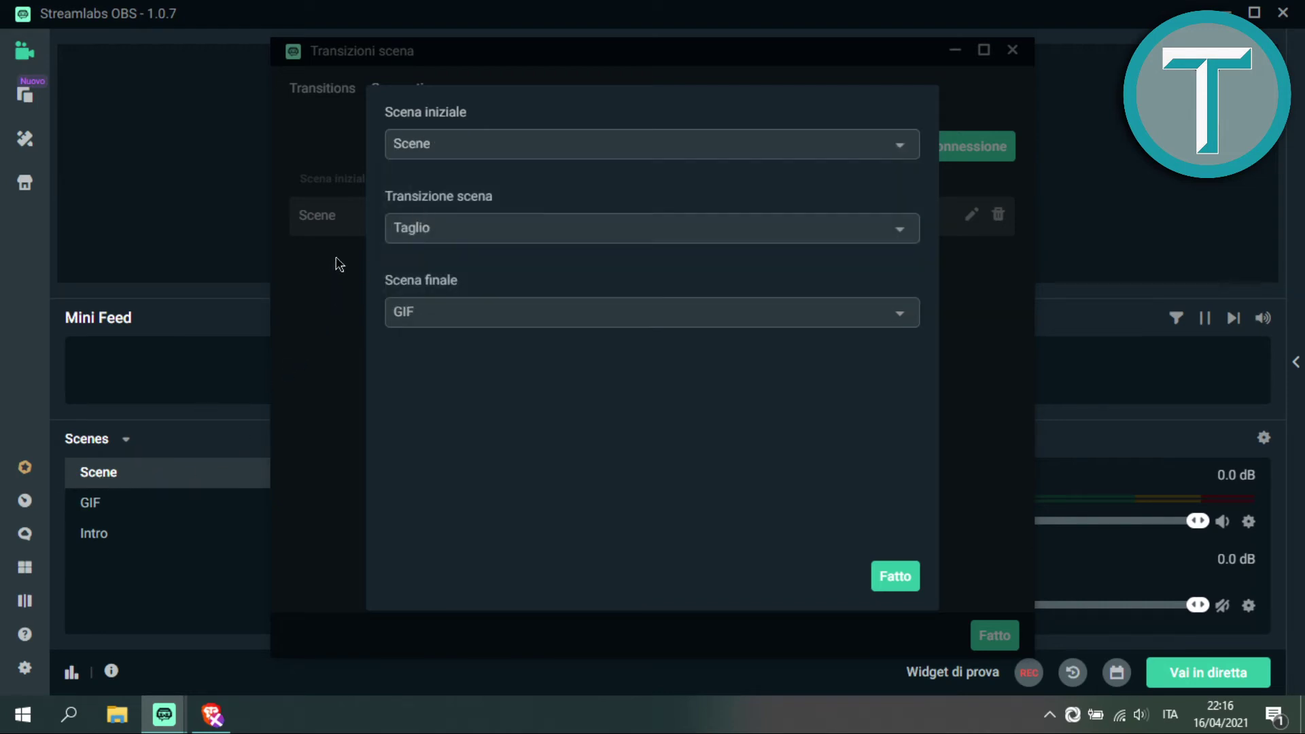
click(423, 221)
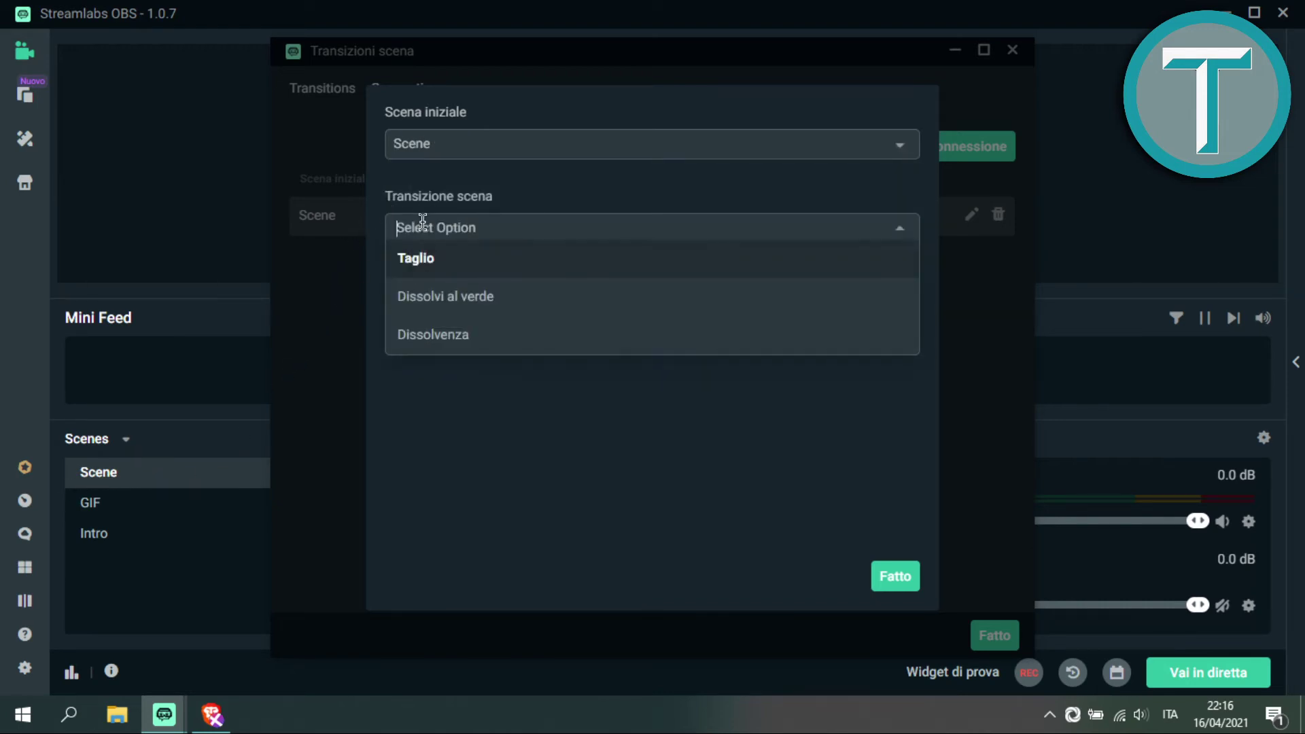
click(501, 300)
click(445, 316)
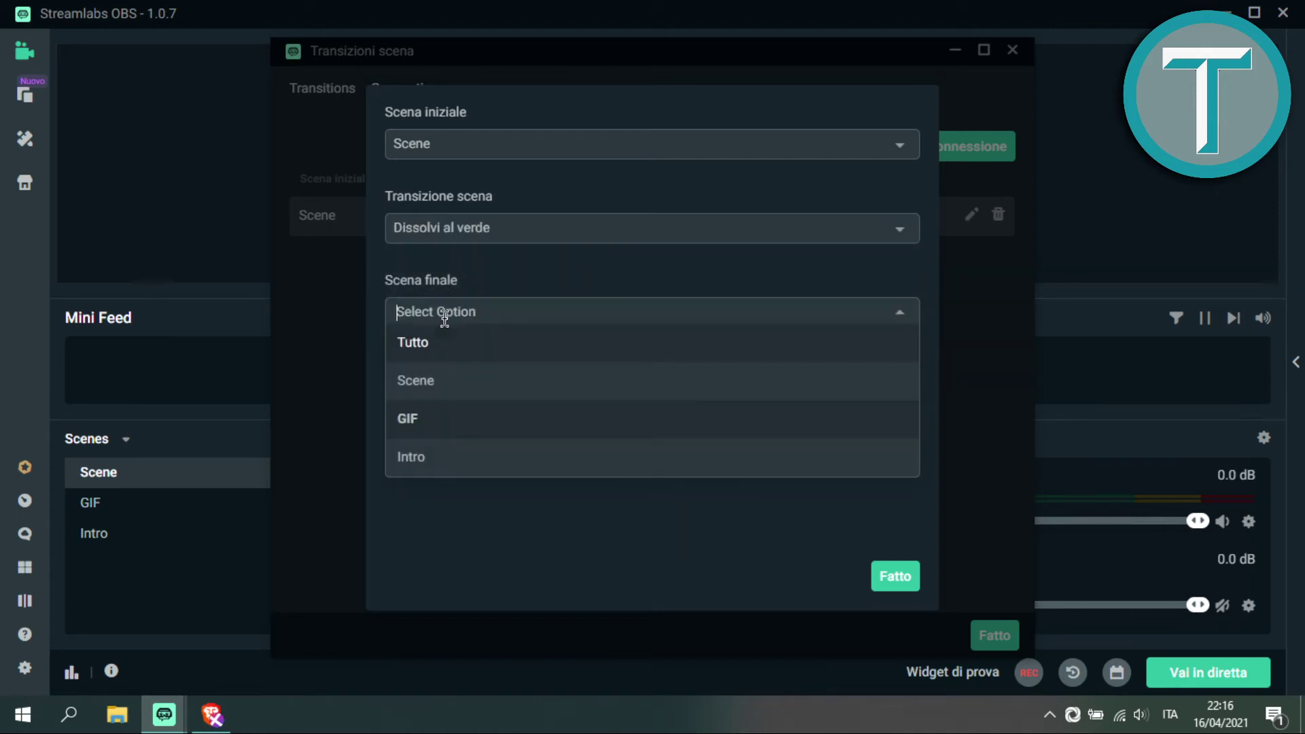
click(431, 418)
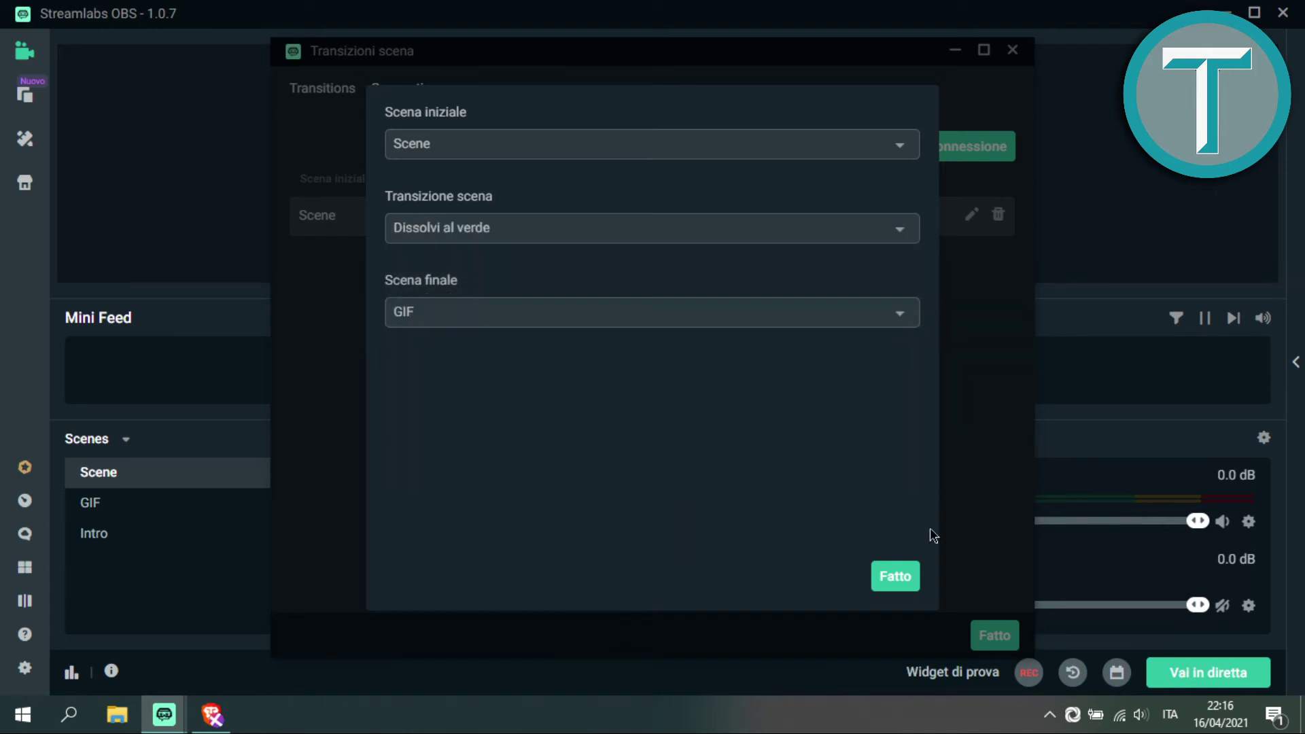
click(895, 577)
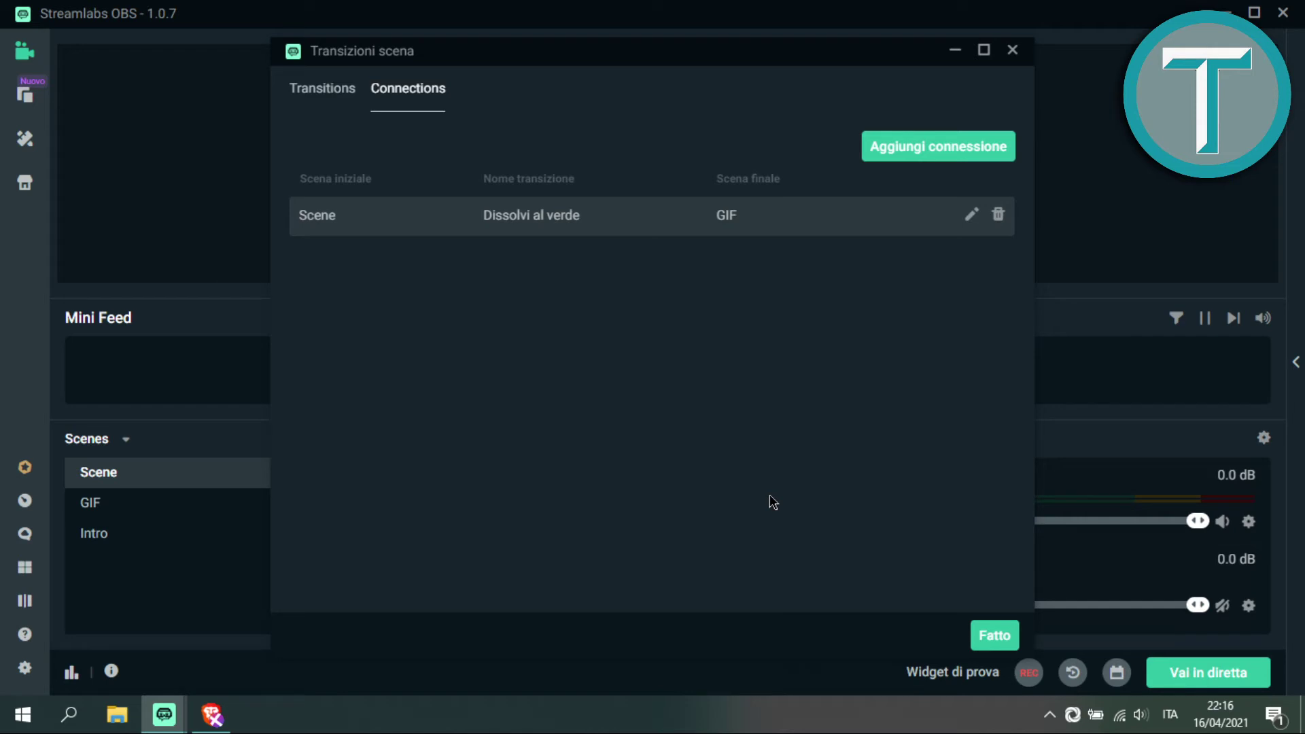
- Add a second connection from GIF to Intro using the Taglio transition, and close the transition settings
click(310, 101)
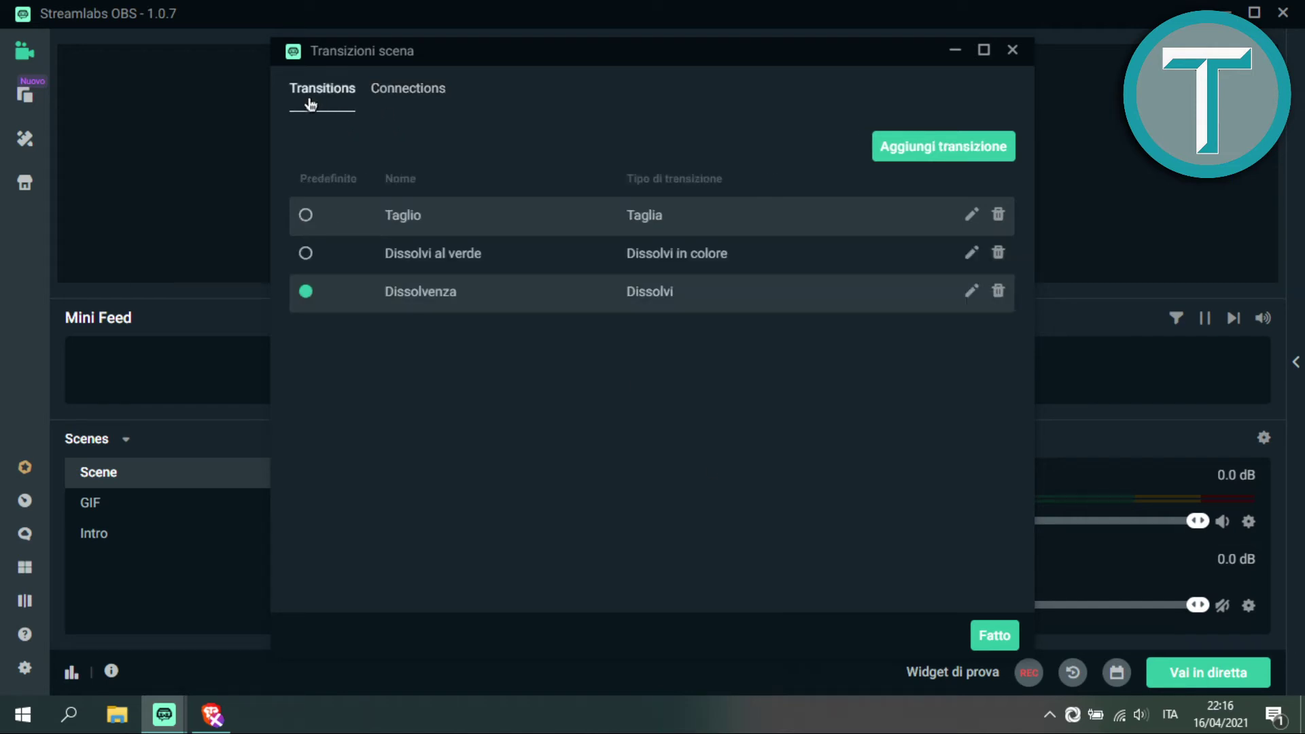
click(386, 102)
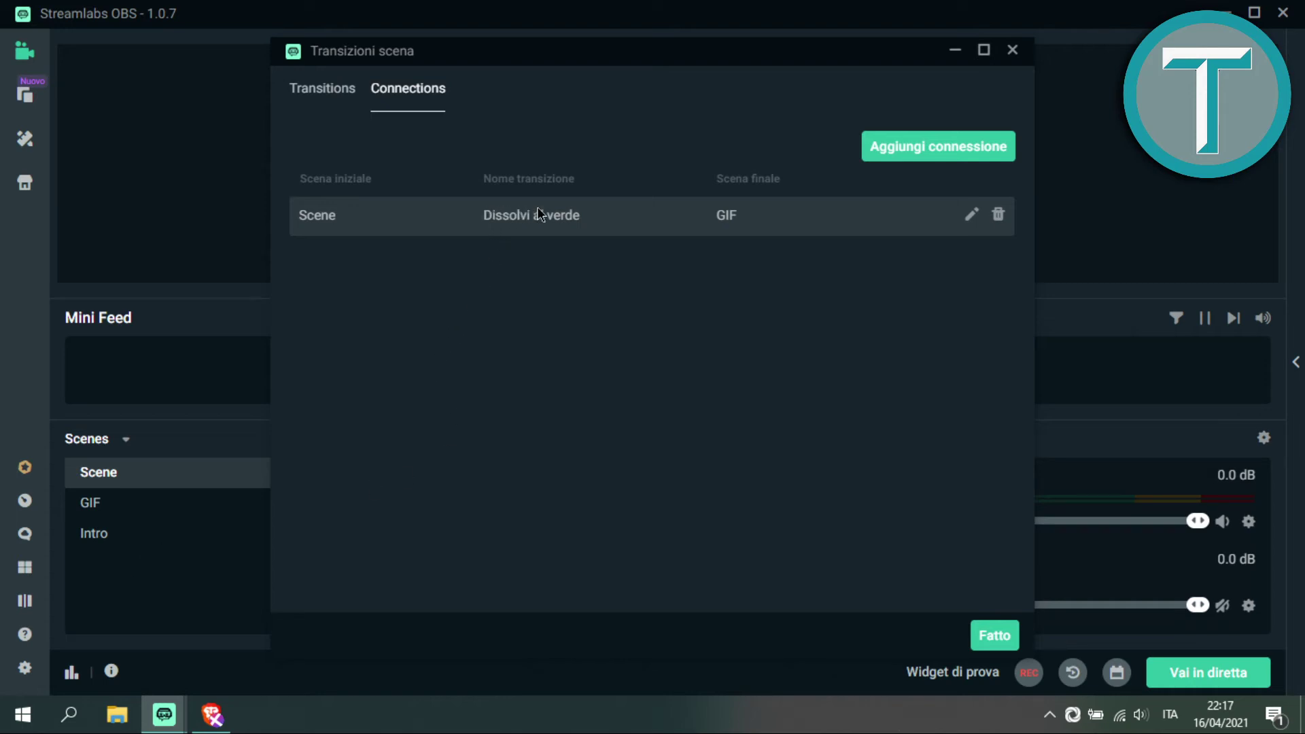
click(323, 94)
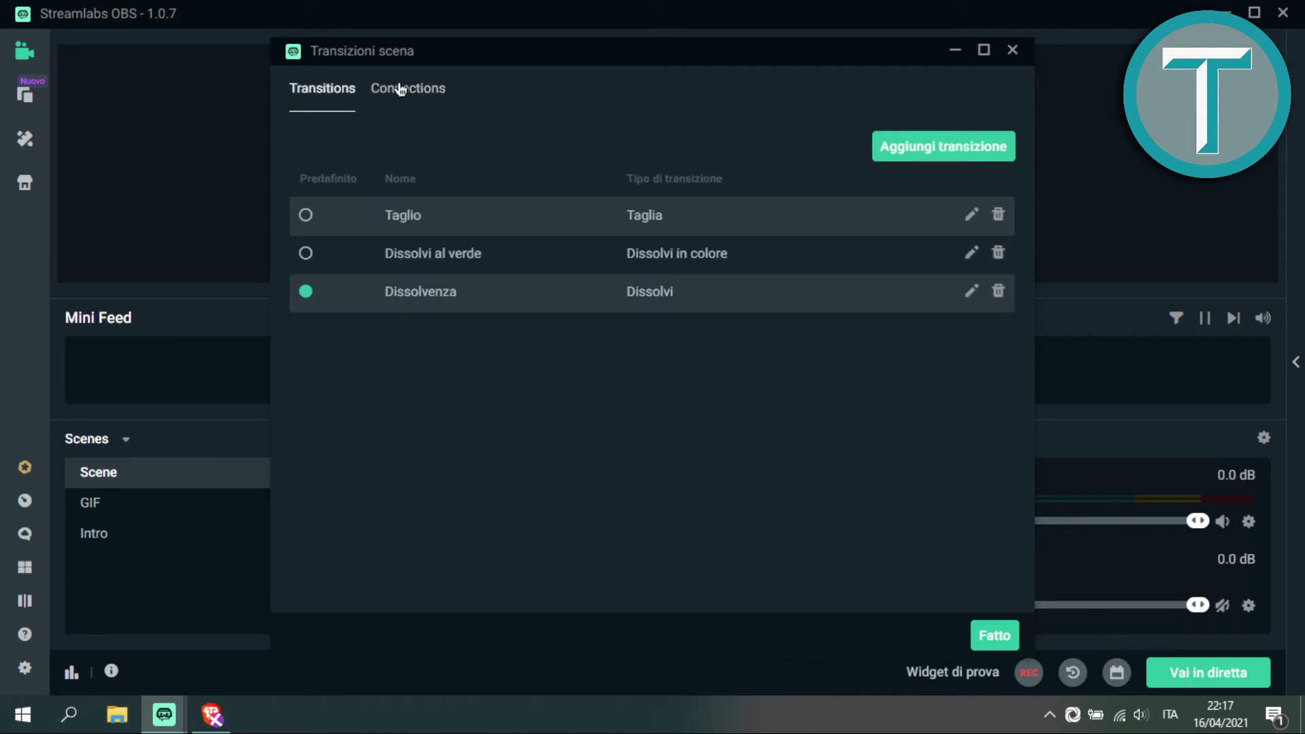
click(389, 90)
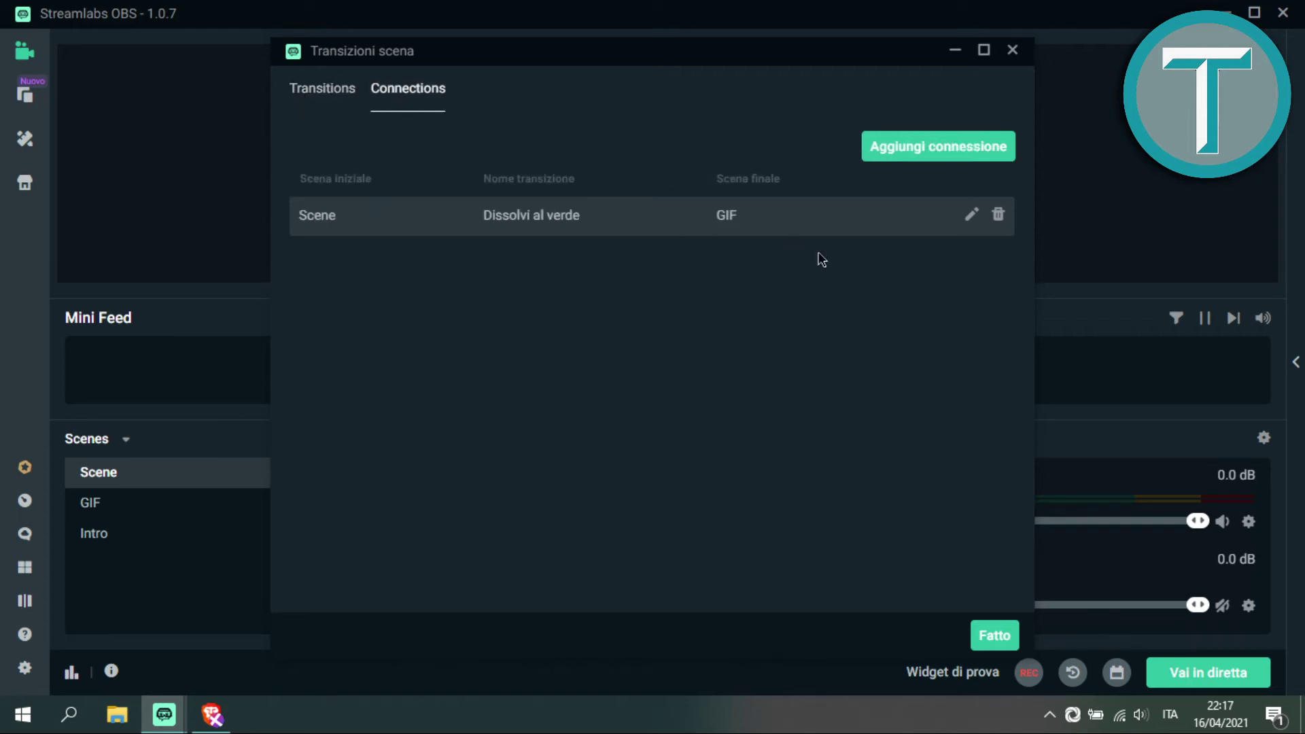
click(911, 146)
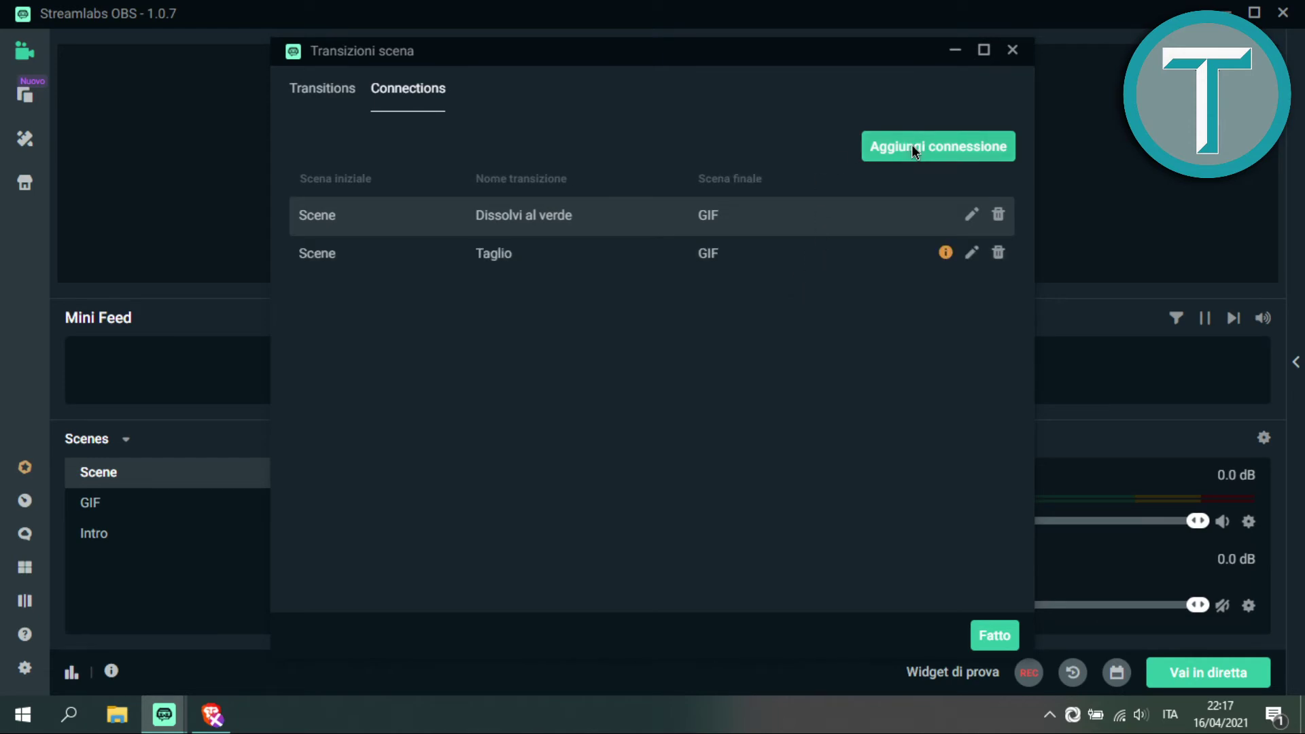
click(467, 149)
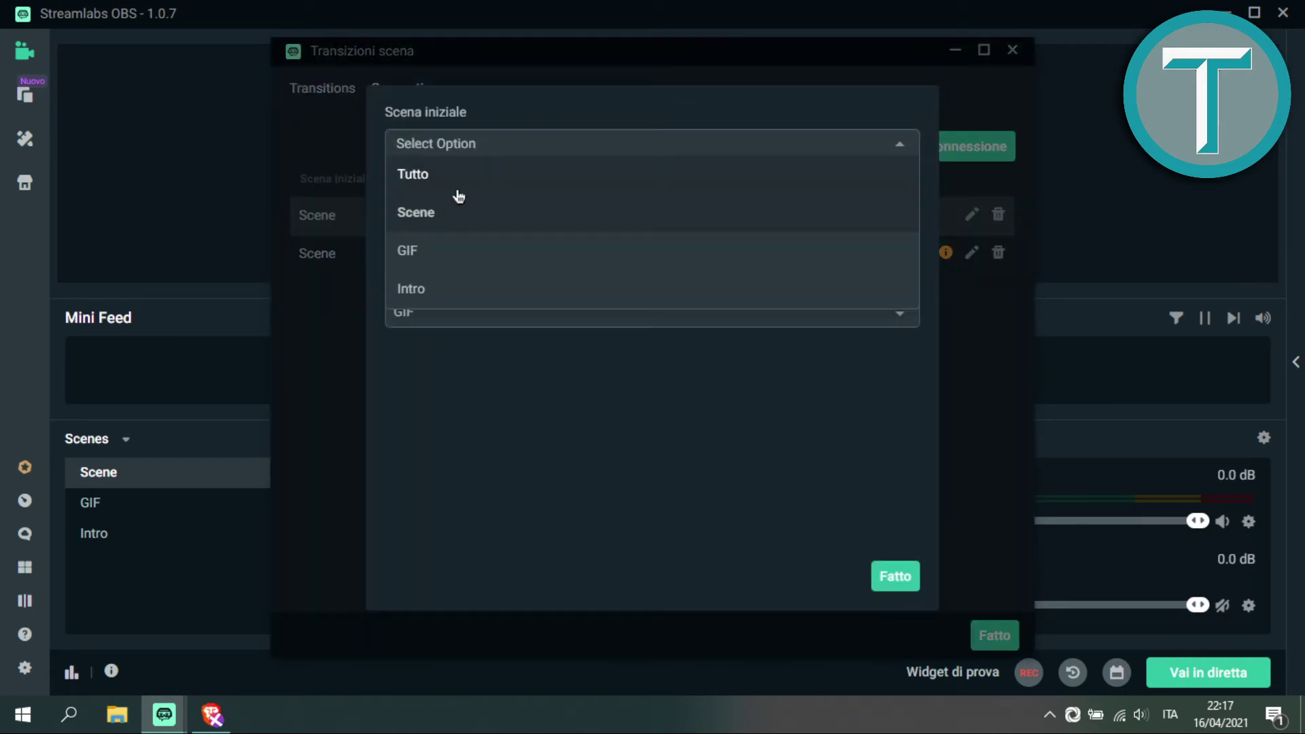
click(417, 260)
click(447, 319)
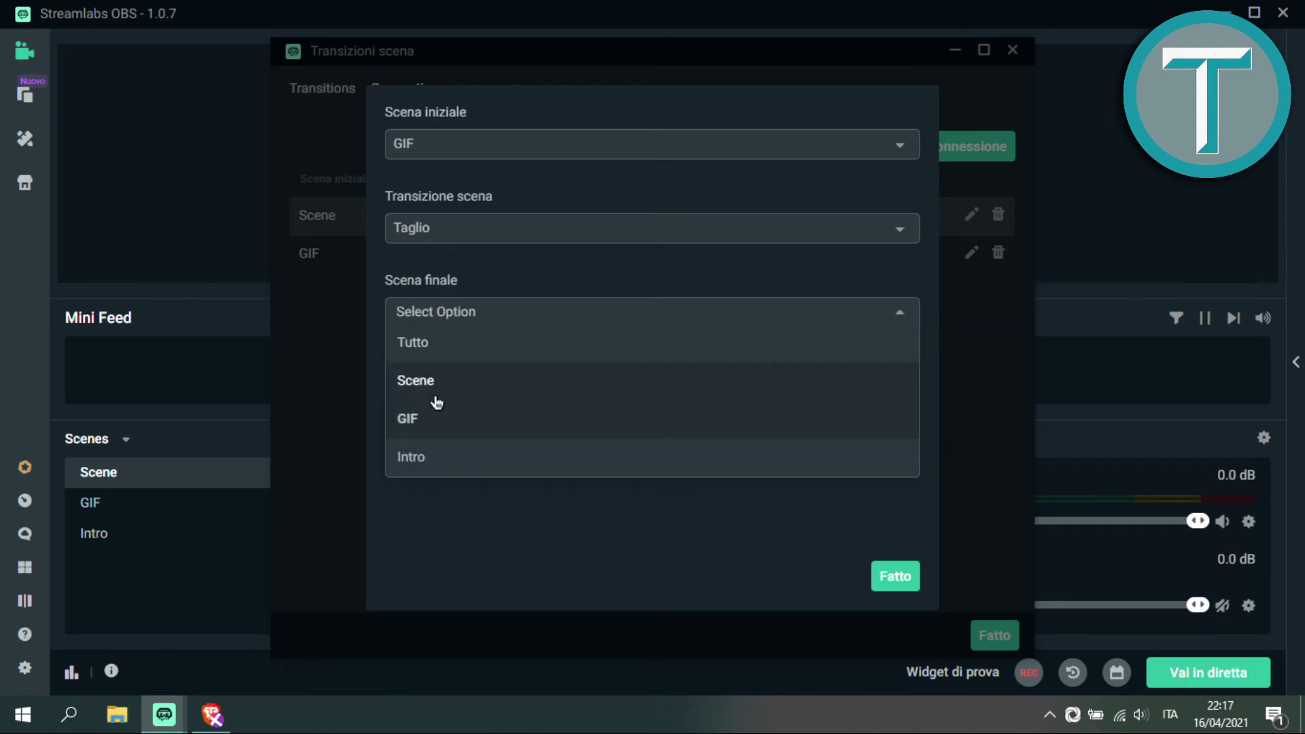
click(433, 455)
click(424, 229)
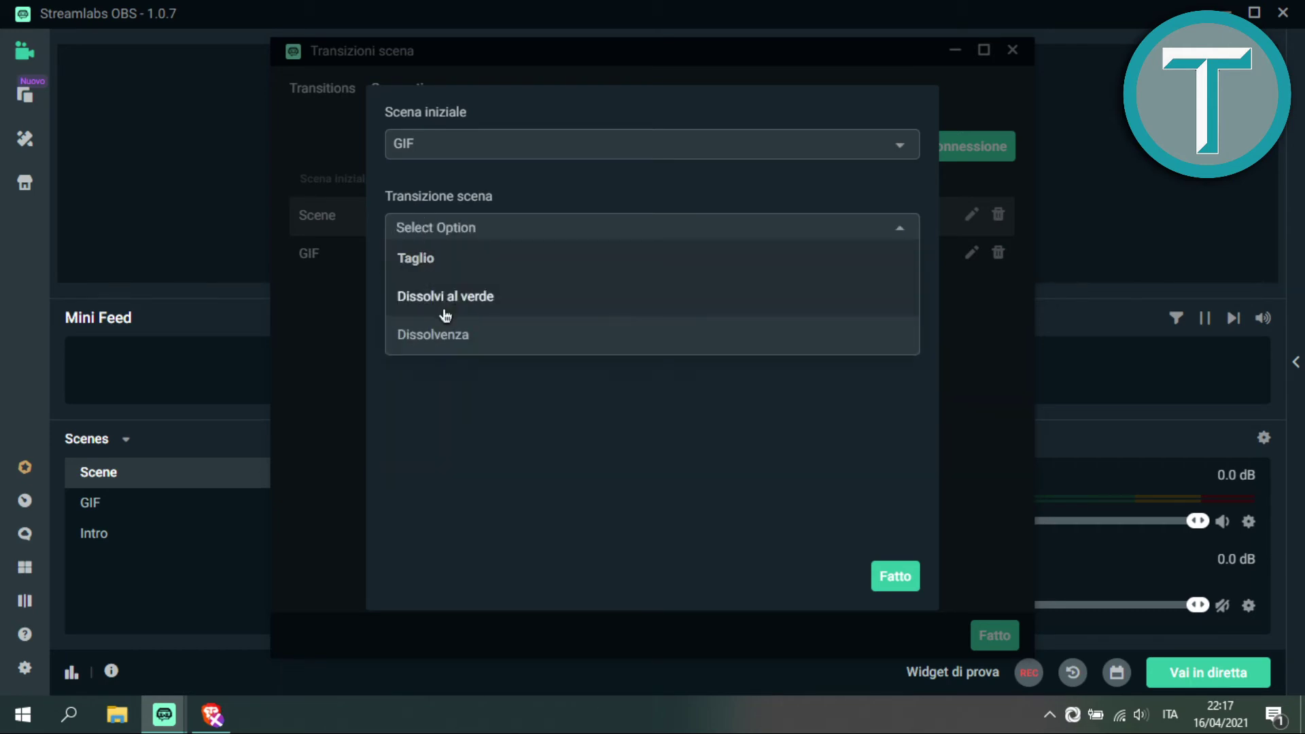
click(425, 258)
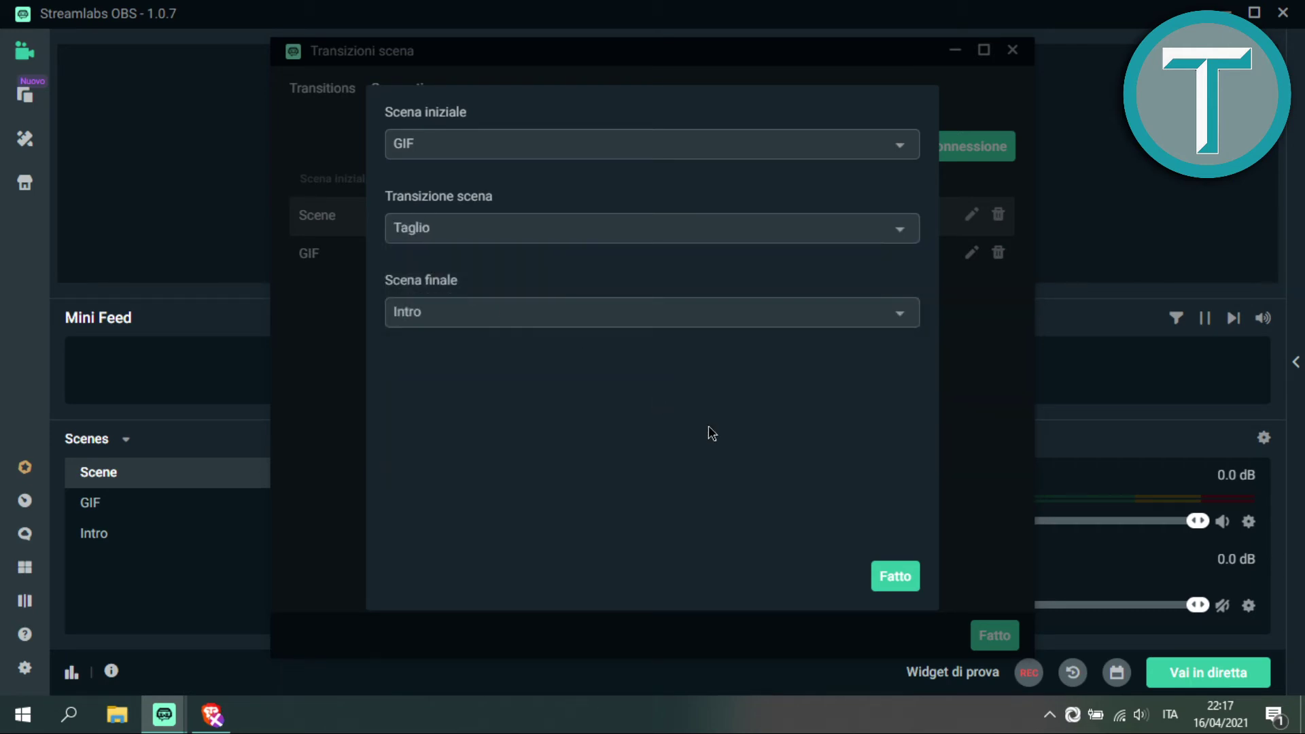
click(887, 577)
click(999, 645)
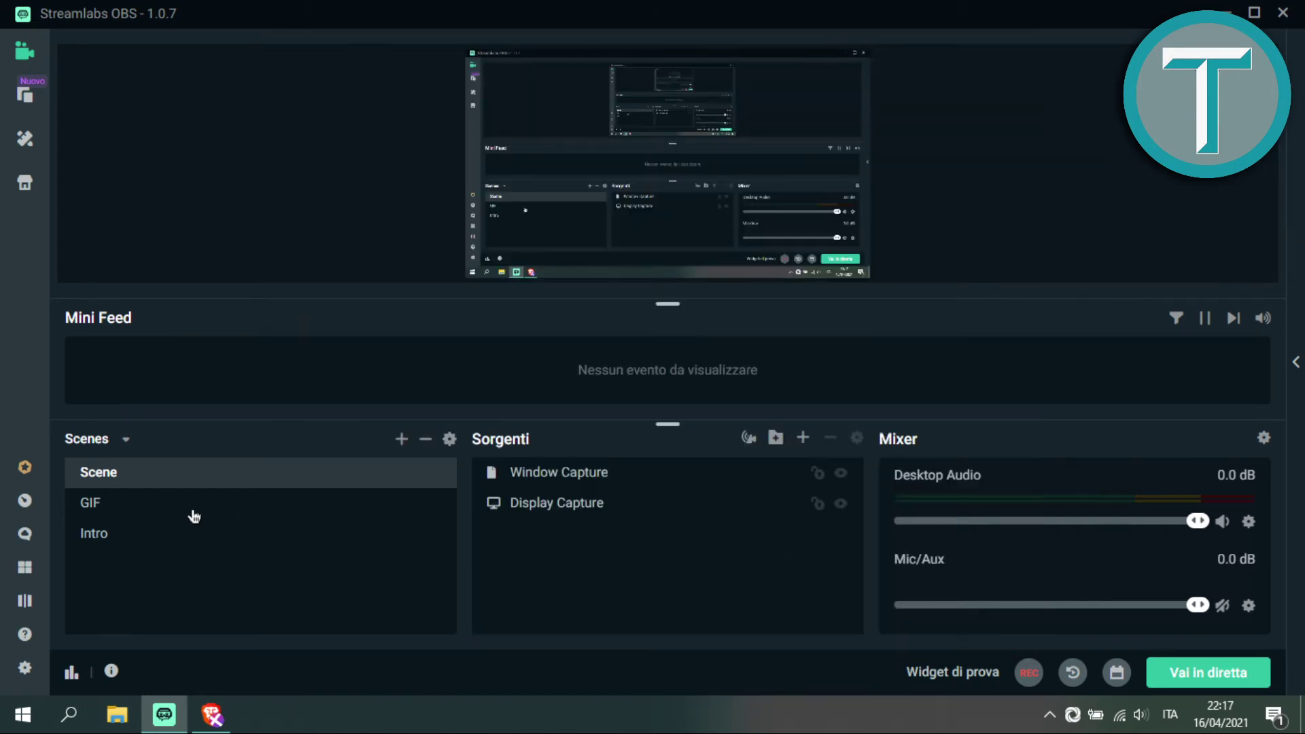
- Test the transitions by switching to GIF, checking the connections list, and switching to Intro and back to Scene
click(106, 504)
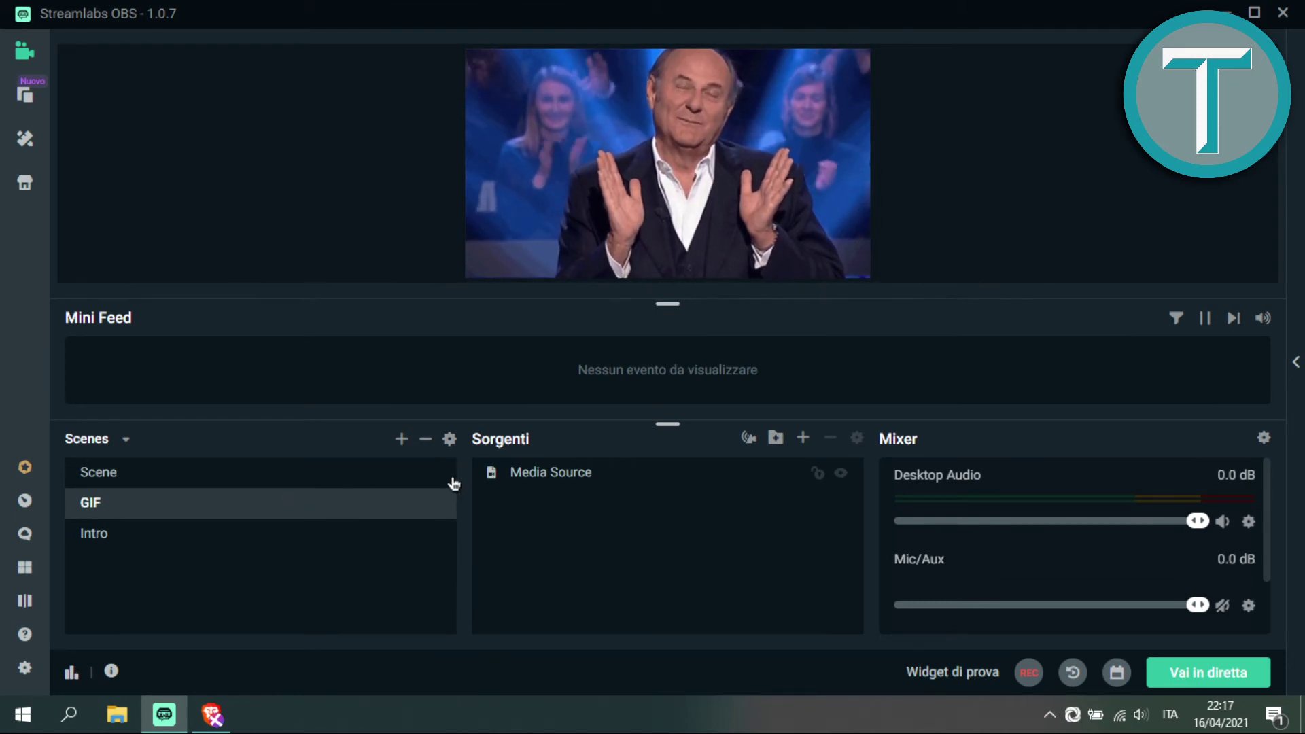
click(450, 438)
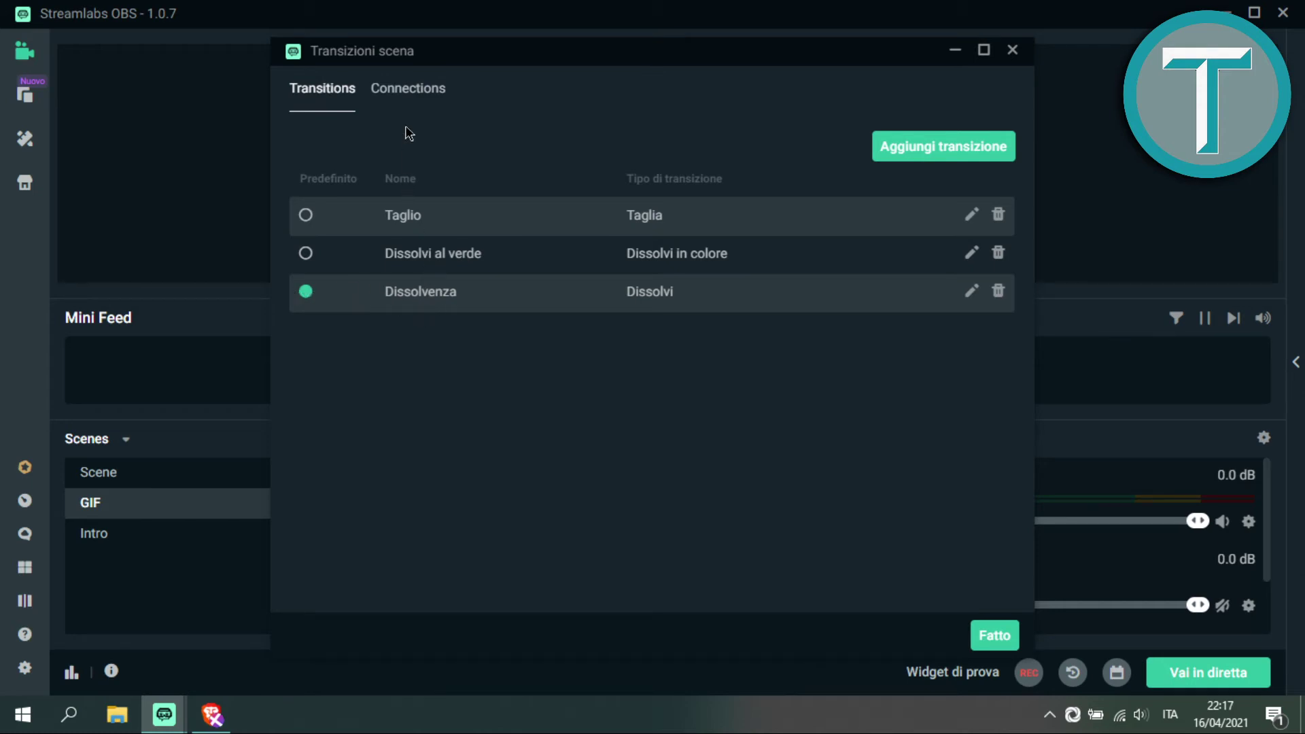
click(411, 101)
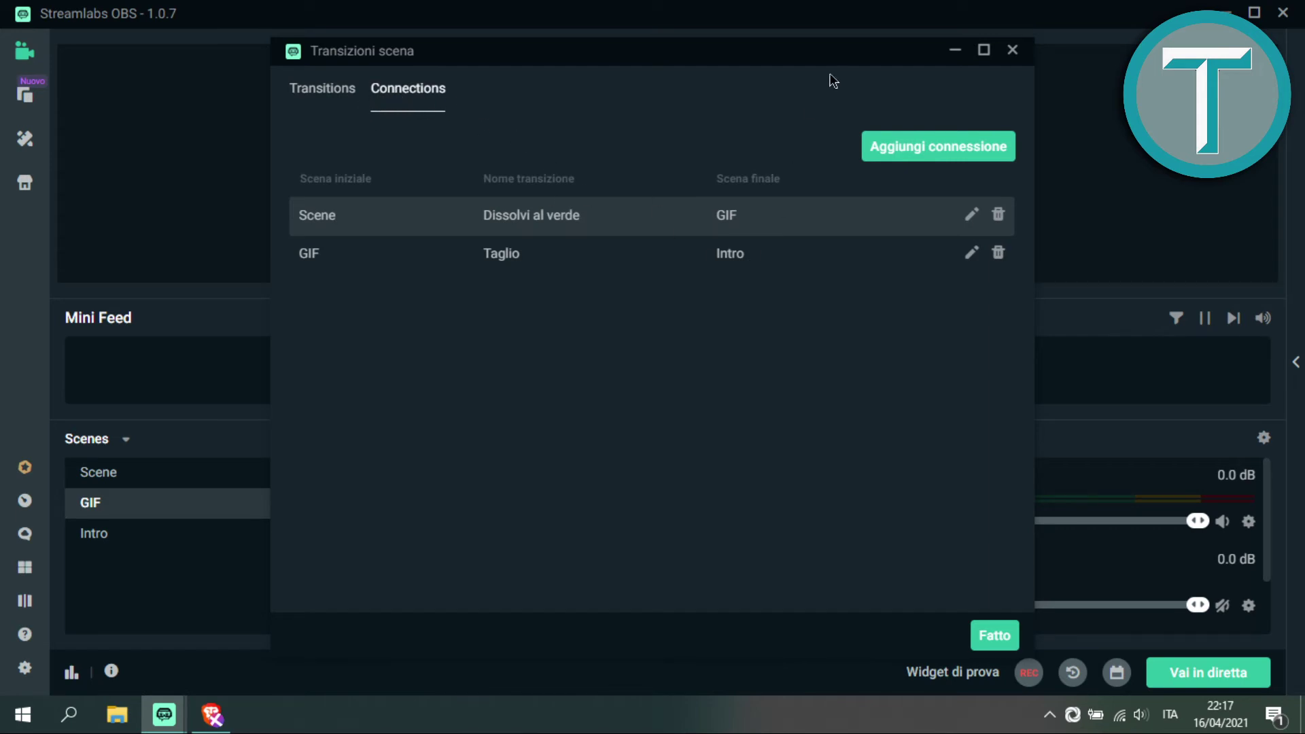
click(992, 637)
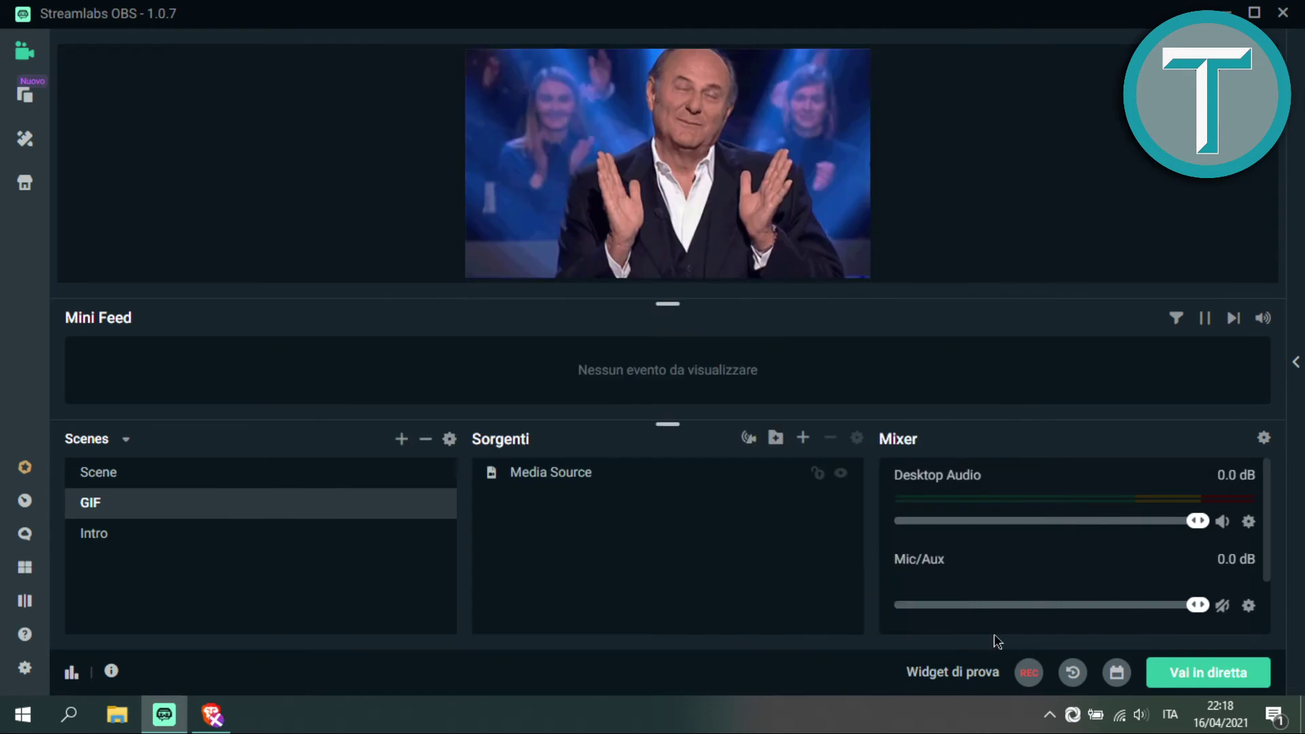
click(126, 540)
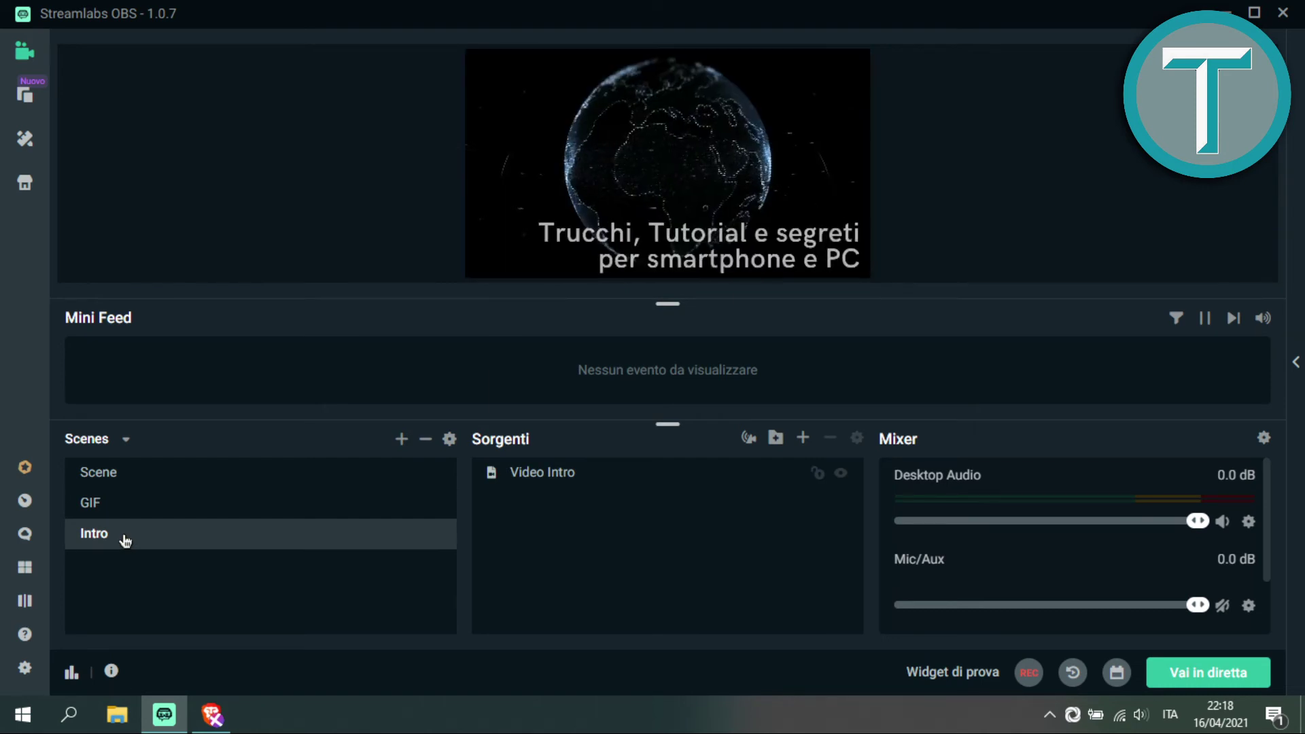
click(117, 479)
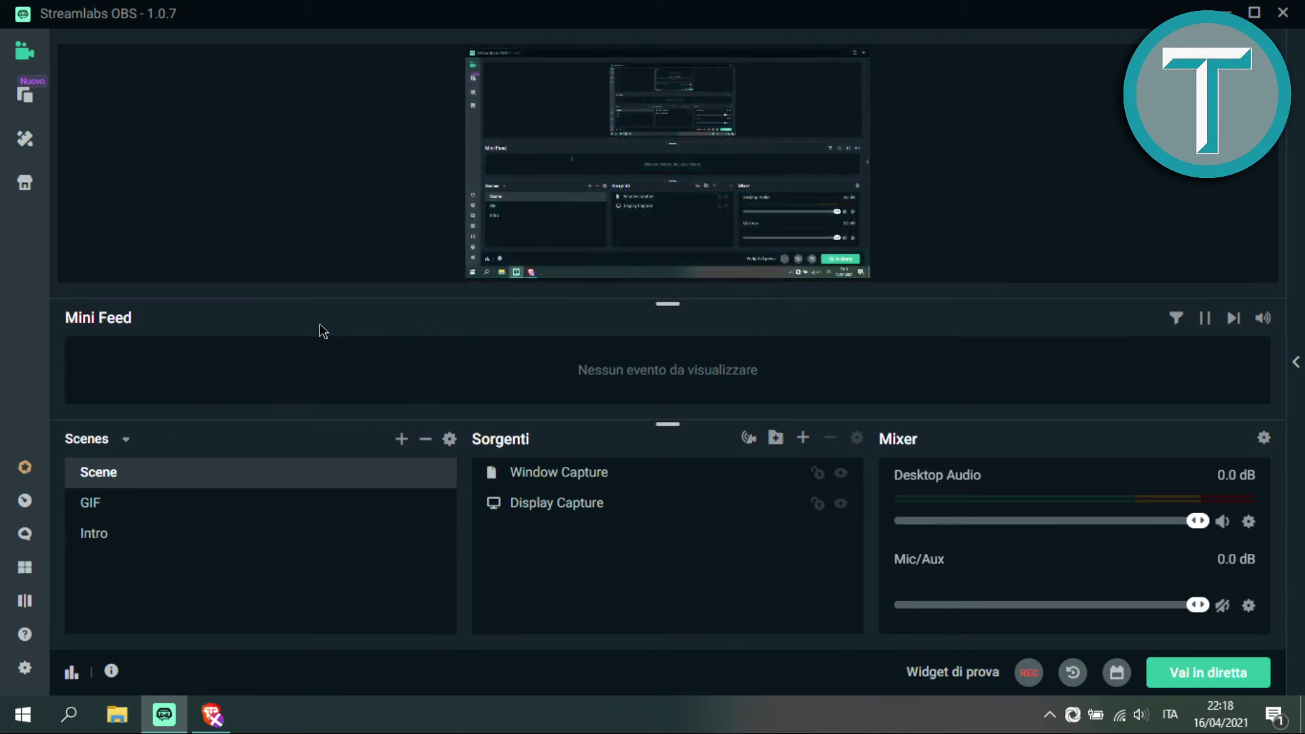
- Review the default transition and the scene connections in the transition settings, and close them
click(449, 439)
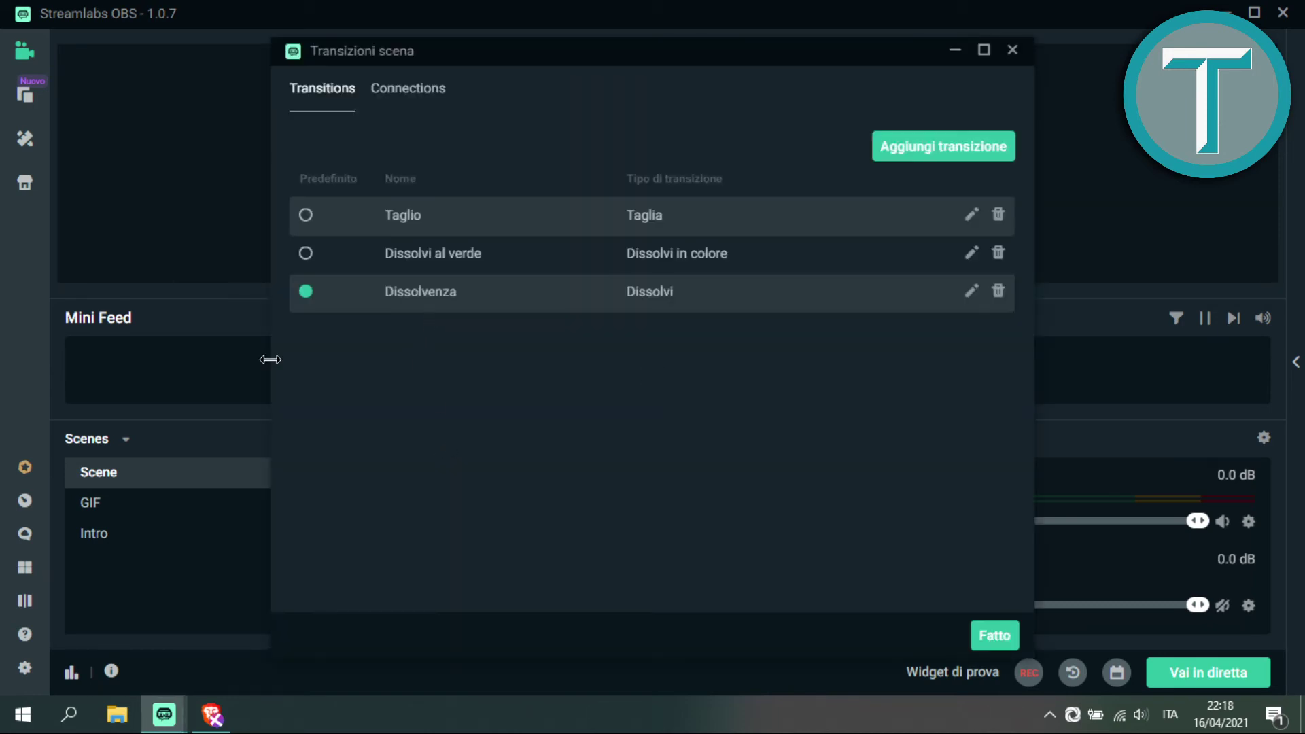
click(405, 95)
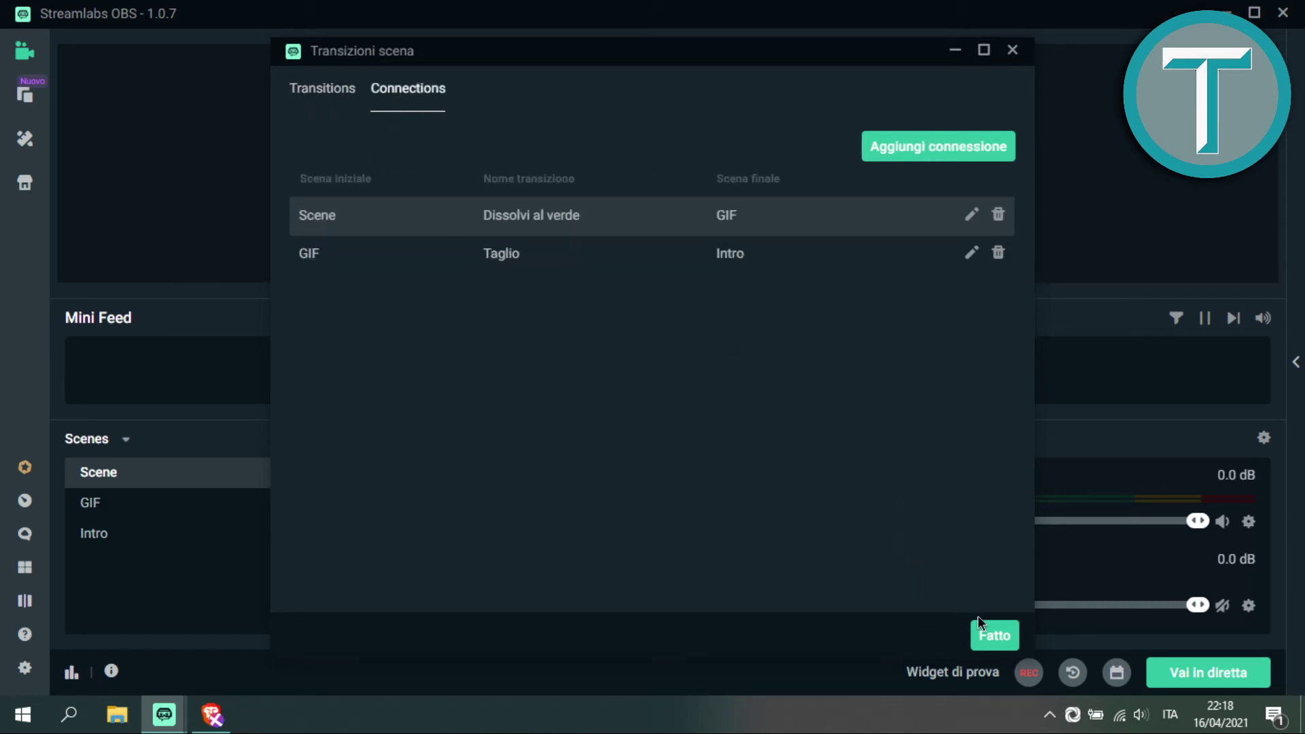
click(316, 91)
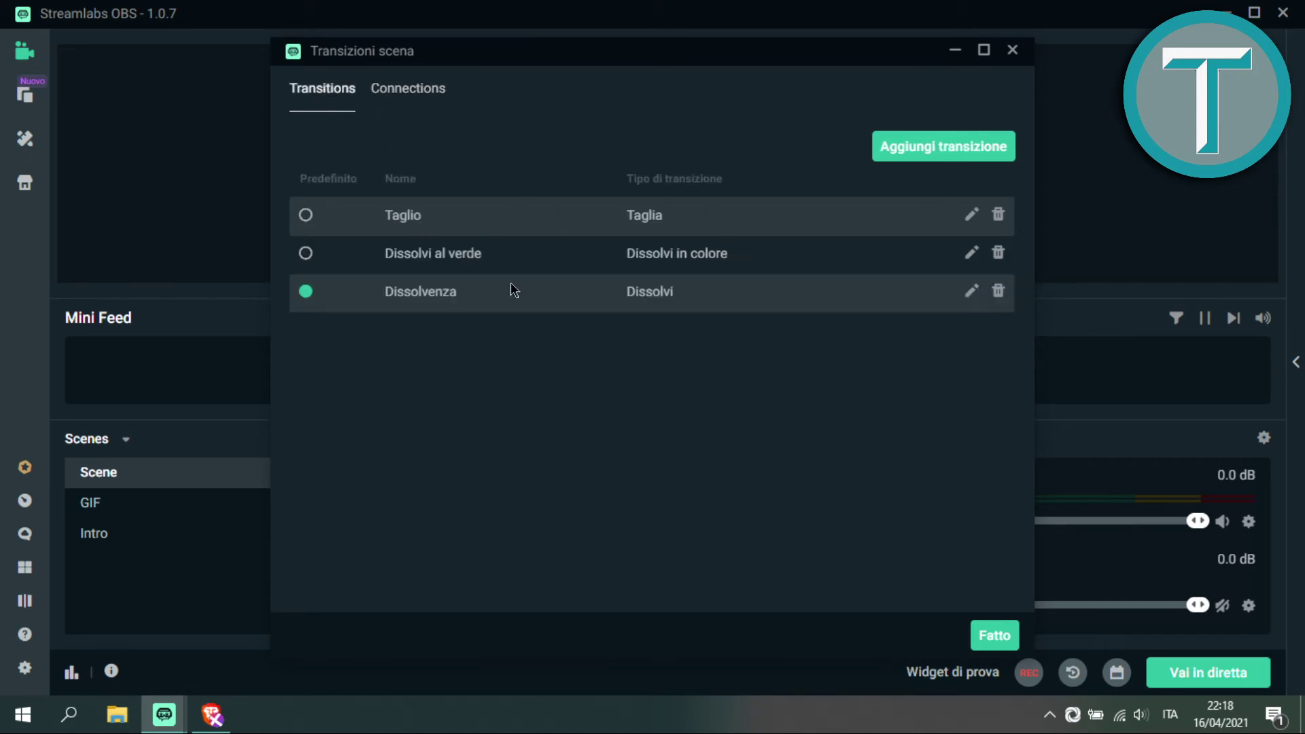
click(995, 636)
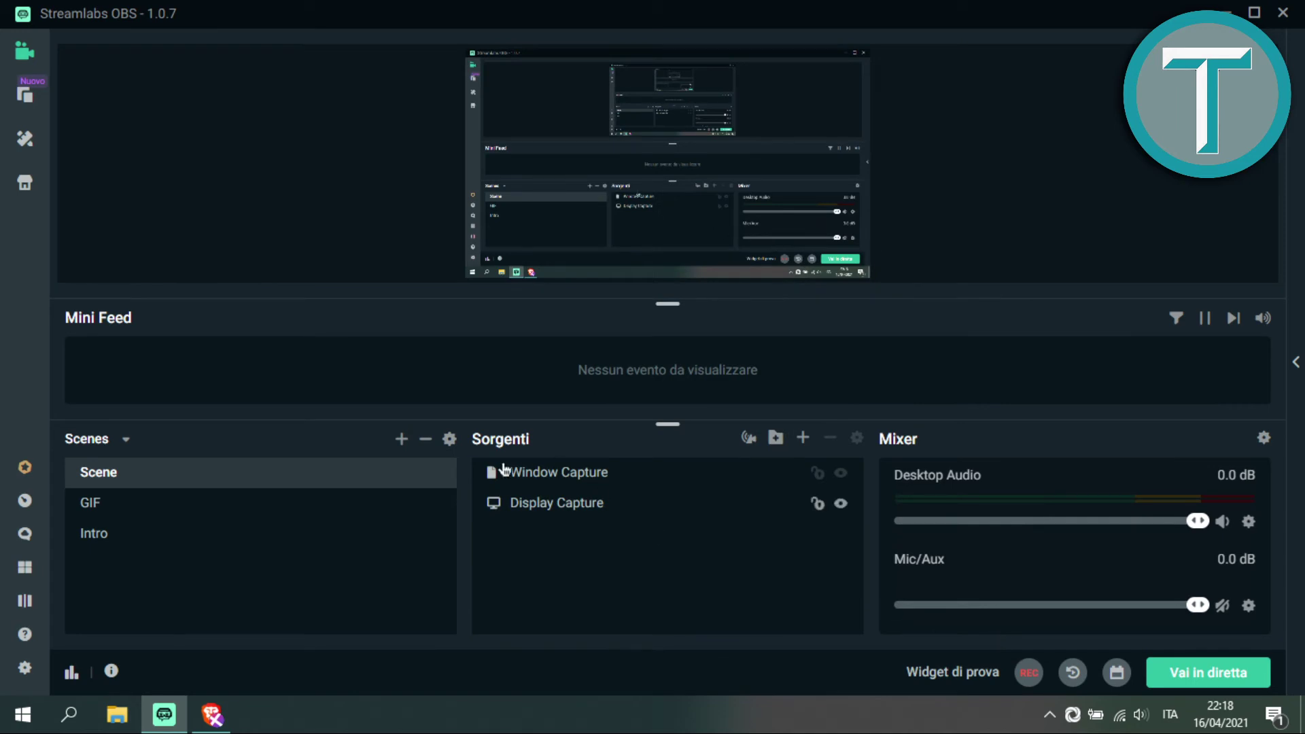
click(450, 439)
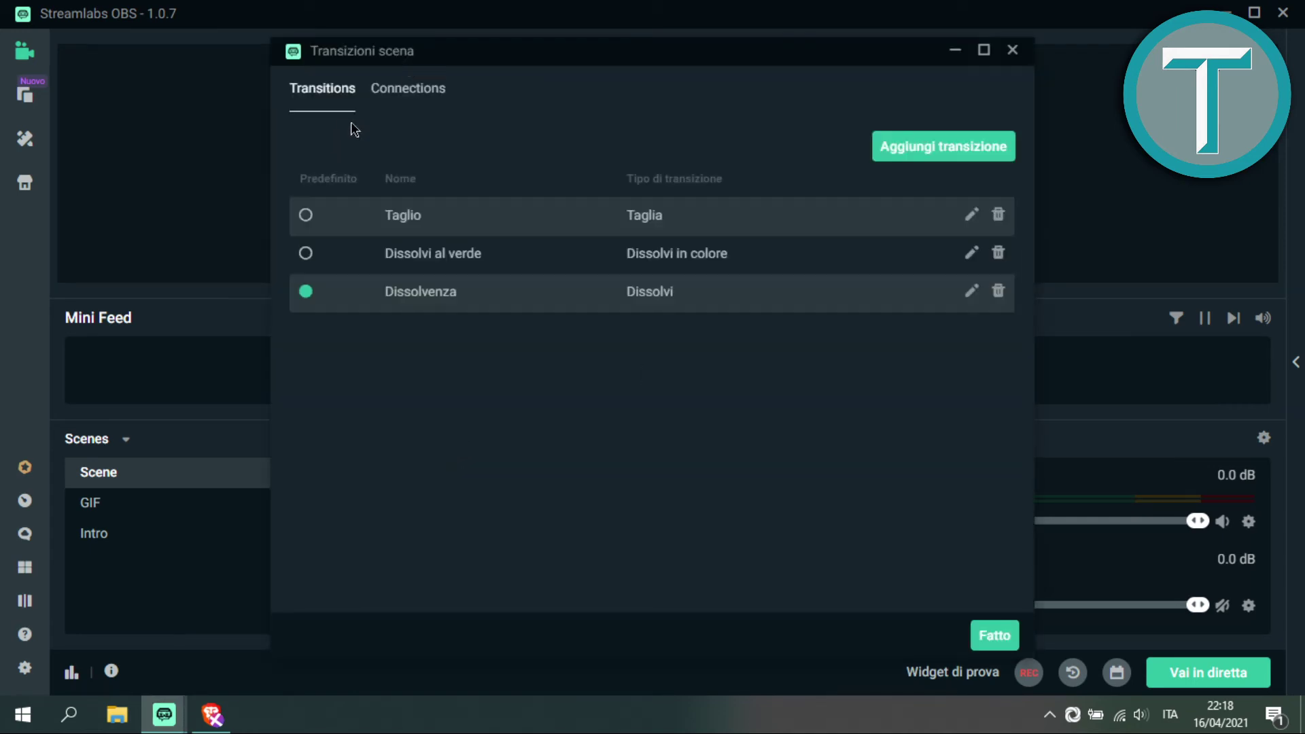
click(383, 111)
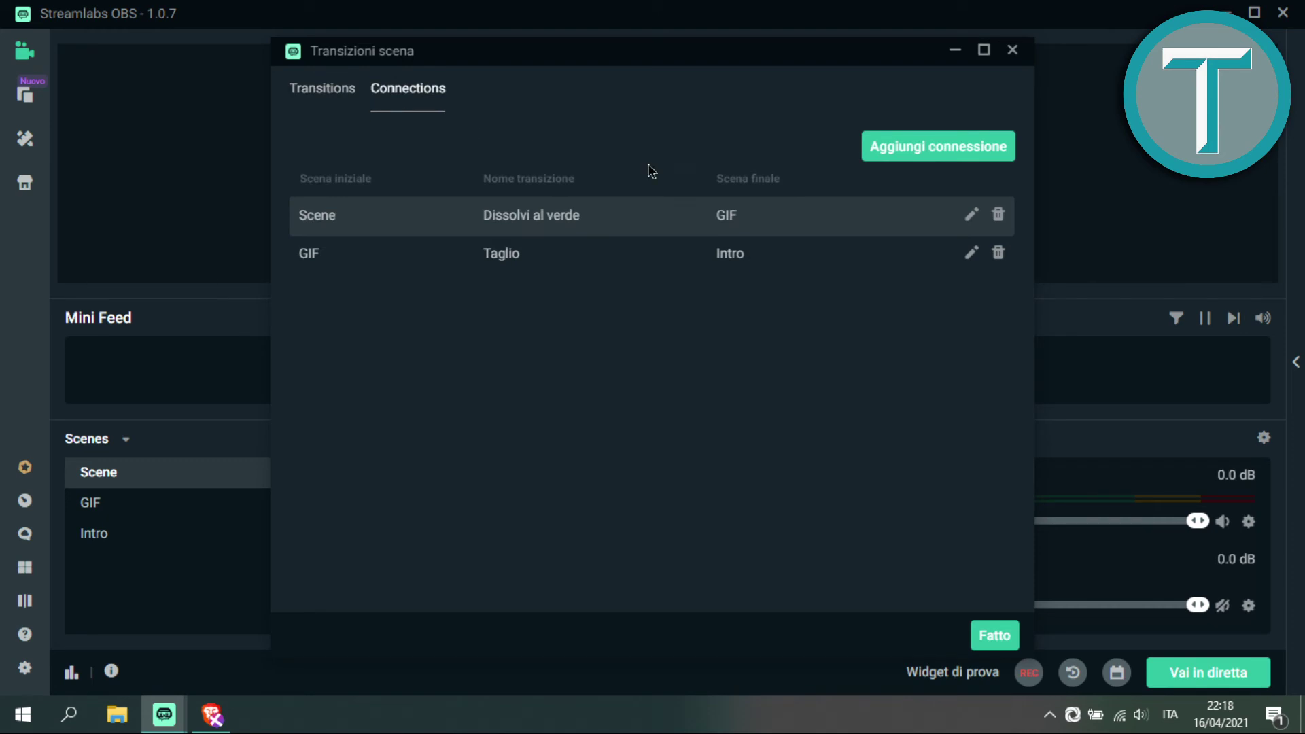
click(1012, 51)
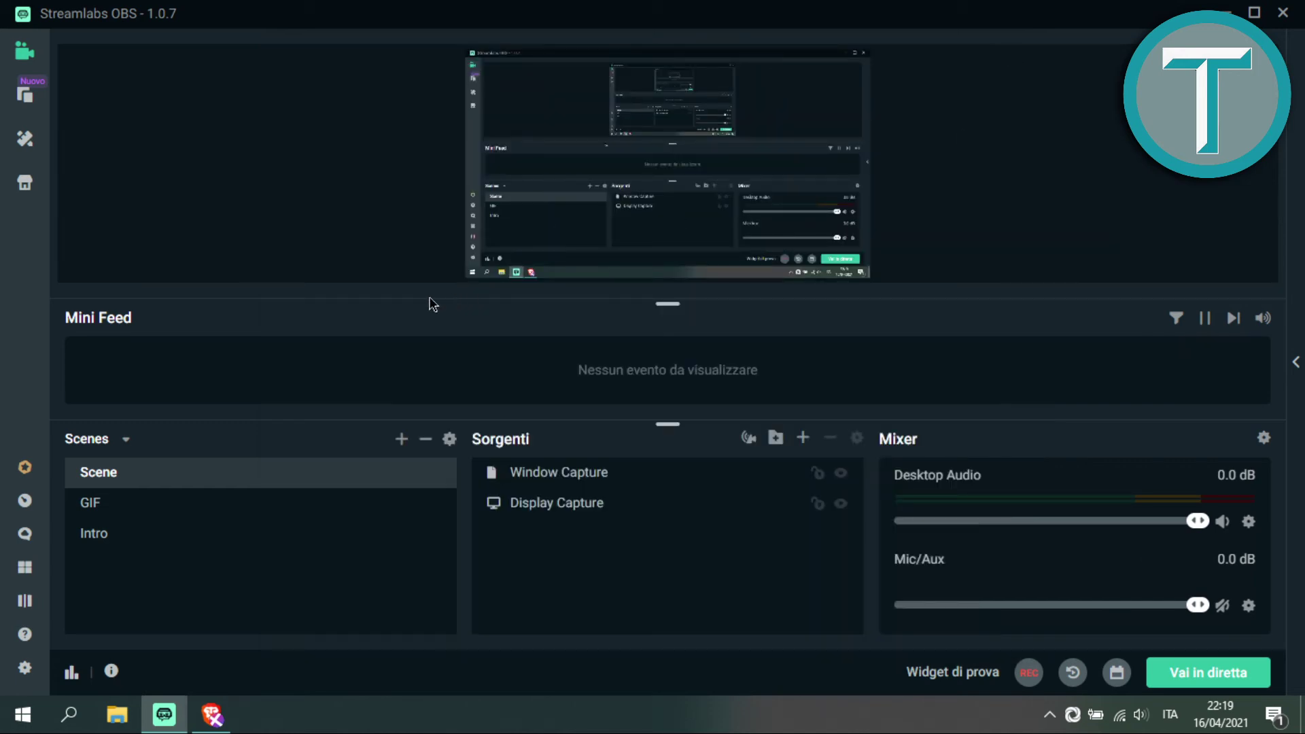